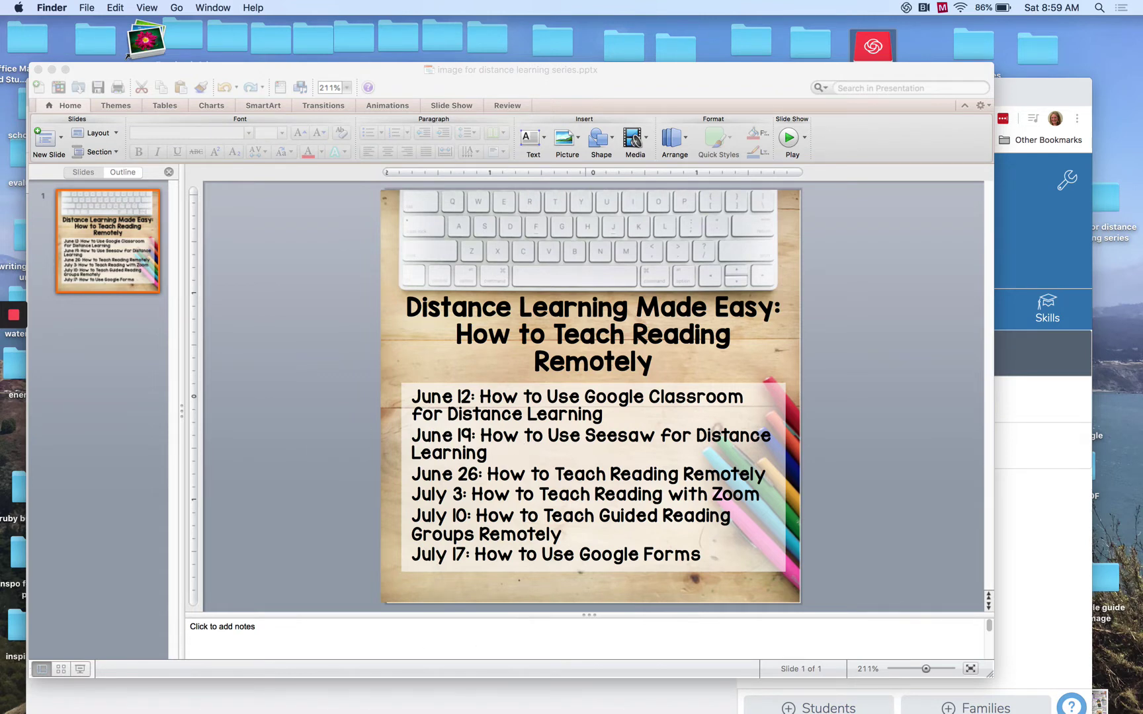
- Bring the PowerPoint slide forward, then switch to the Seesaw class Activities page in Chrome
click(197, 407)
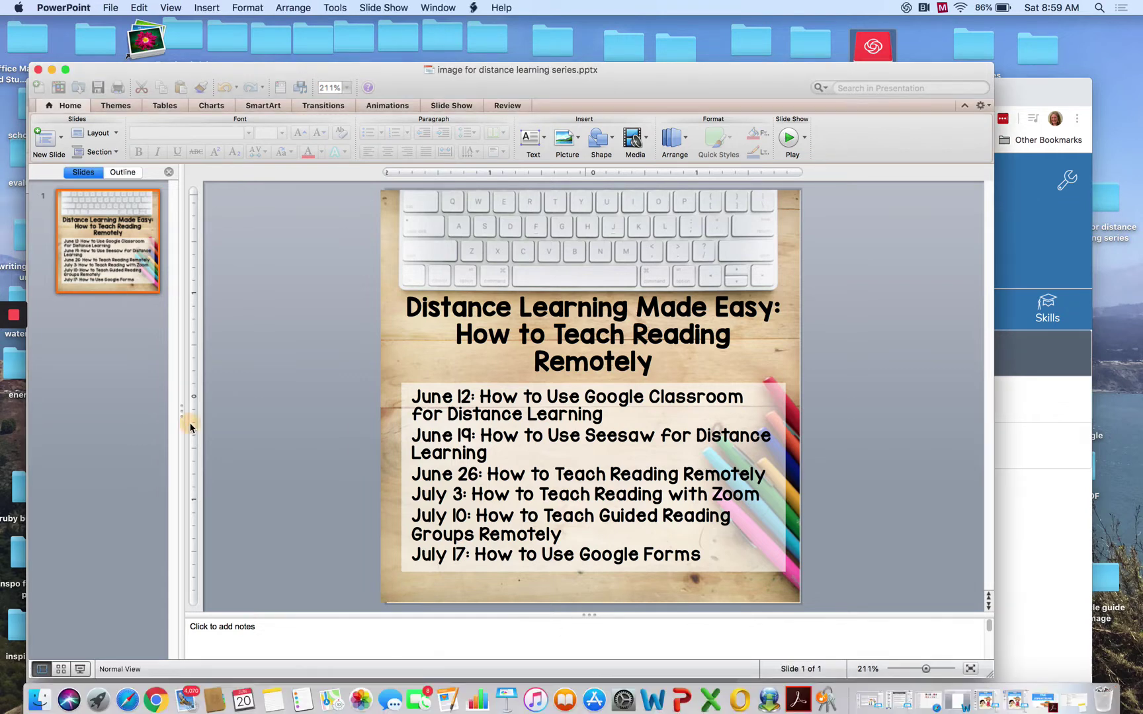
click(156, 696)
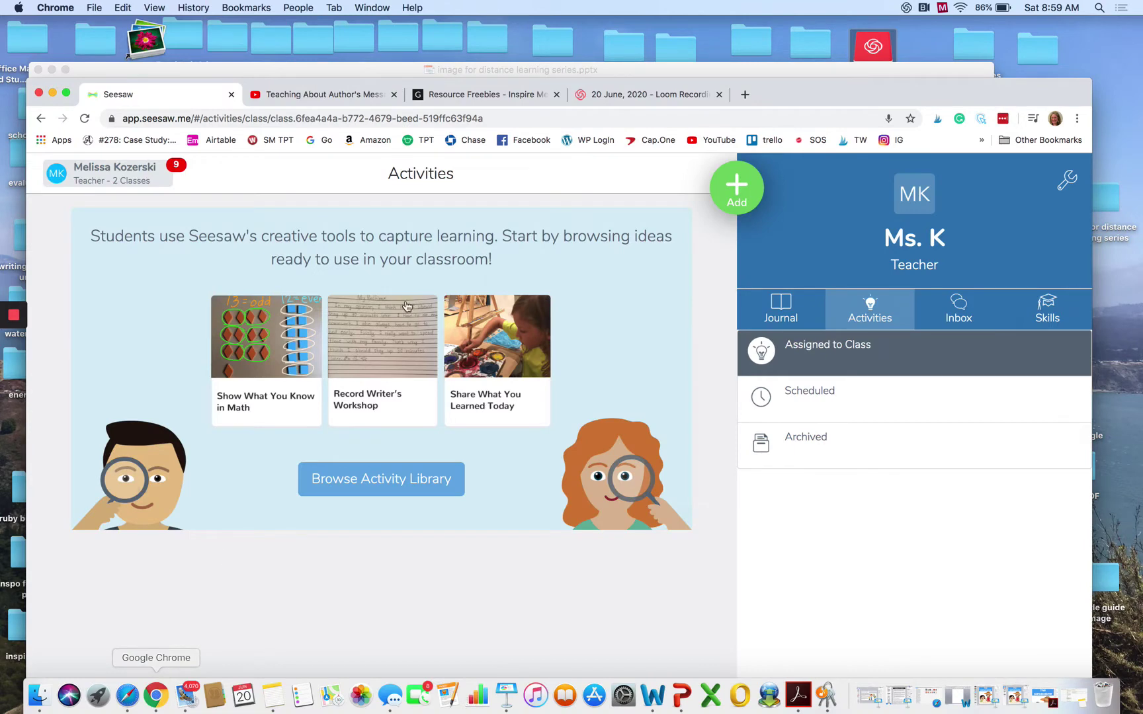
- Choose Add > Assign Activity and start a new activity from My Library
drag(929, 94, 939, 43)
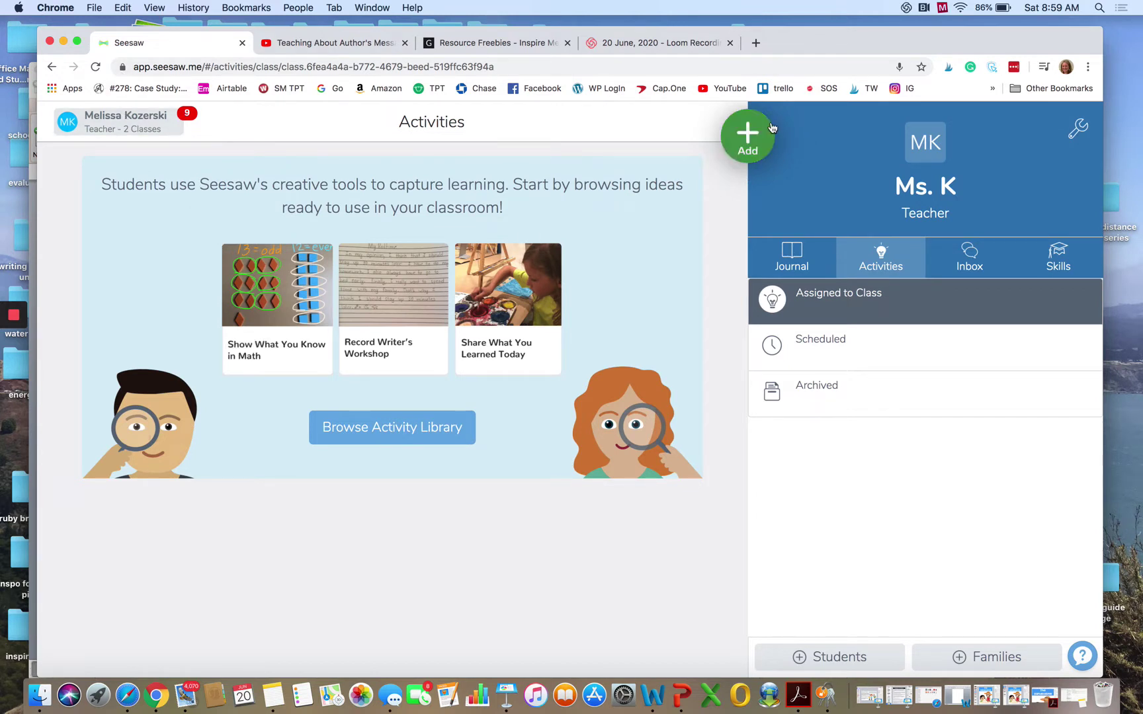
click(750, 137)
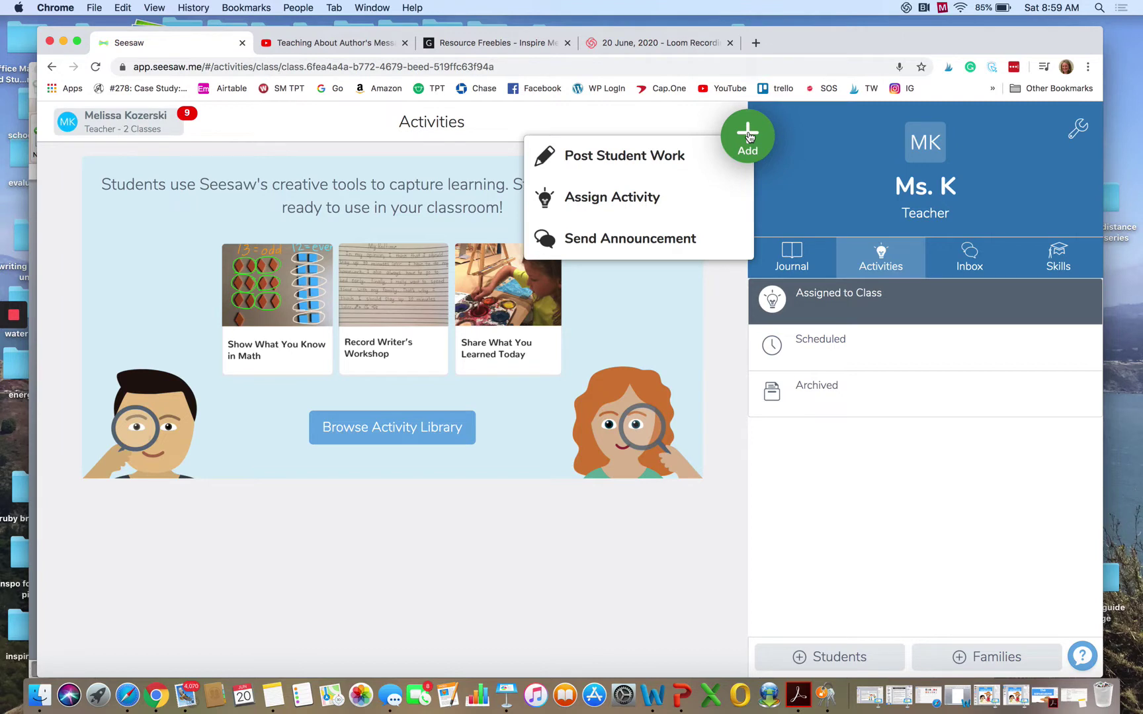
click(642, 202)
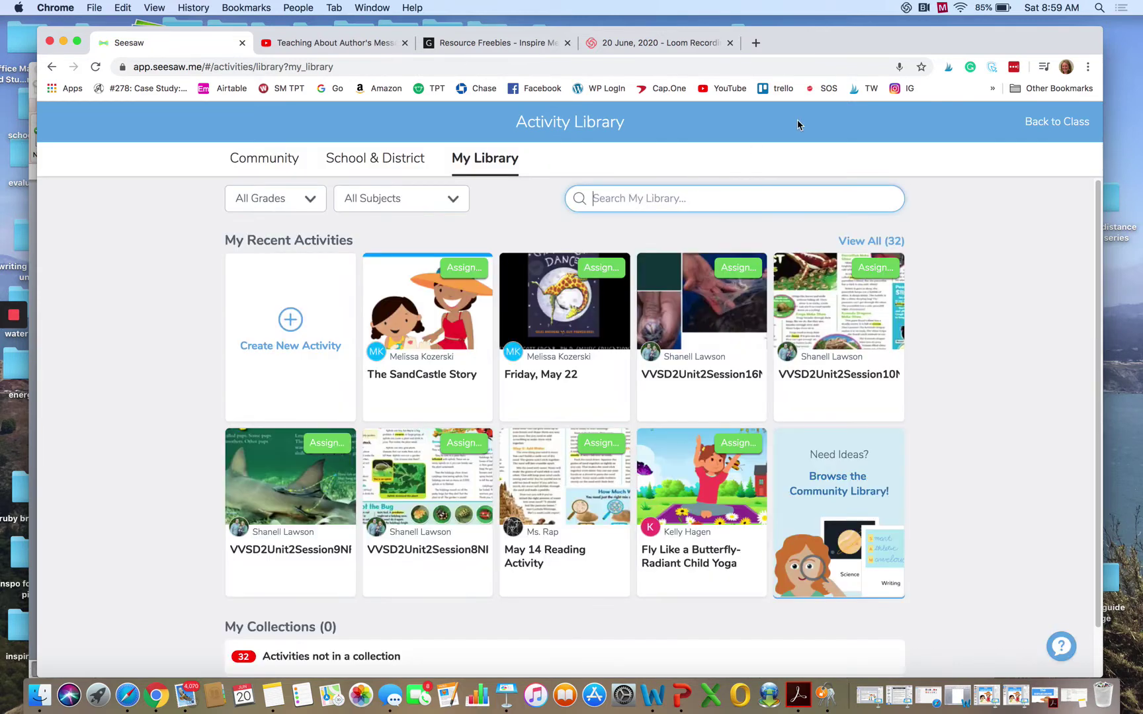
drag(851, 28, 853, 18)
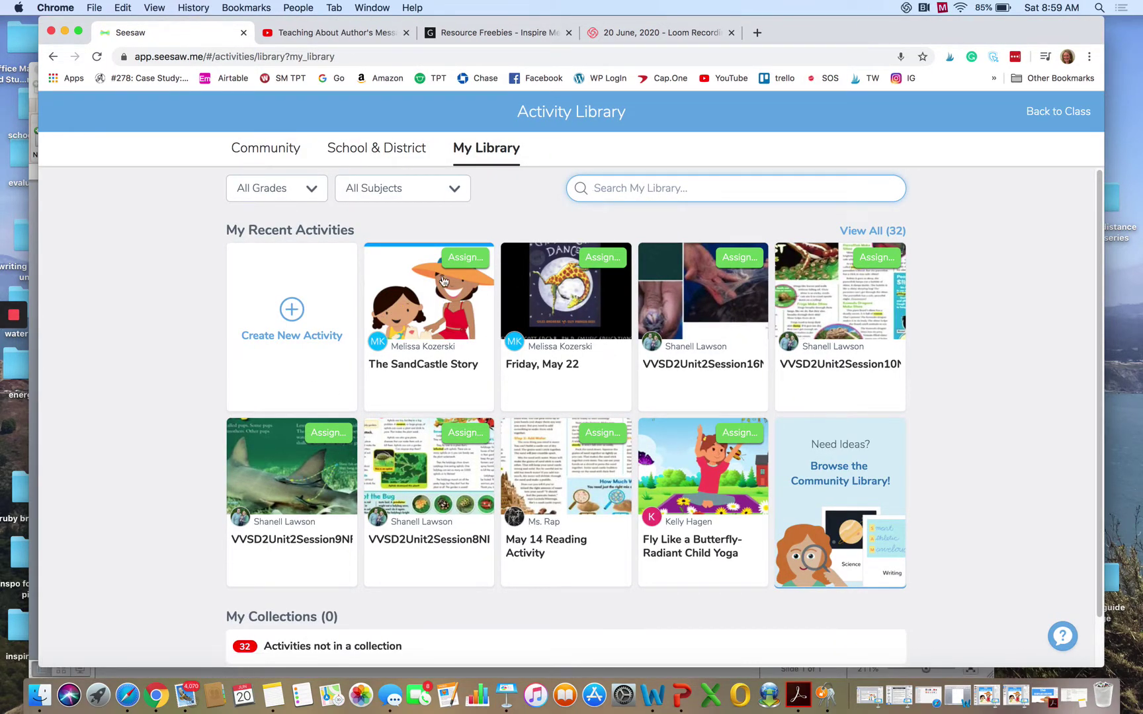
click(299, 316)
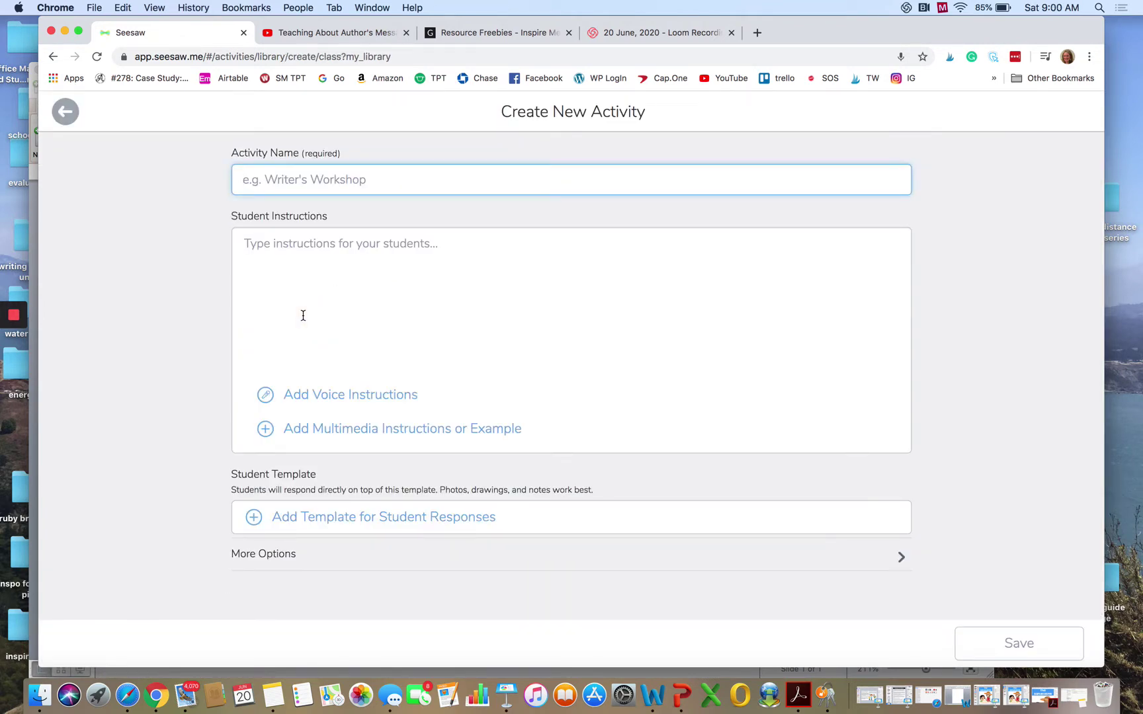
- Name the new activity 'Reading Passage Level E'
click(65, 111)
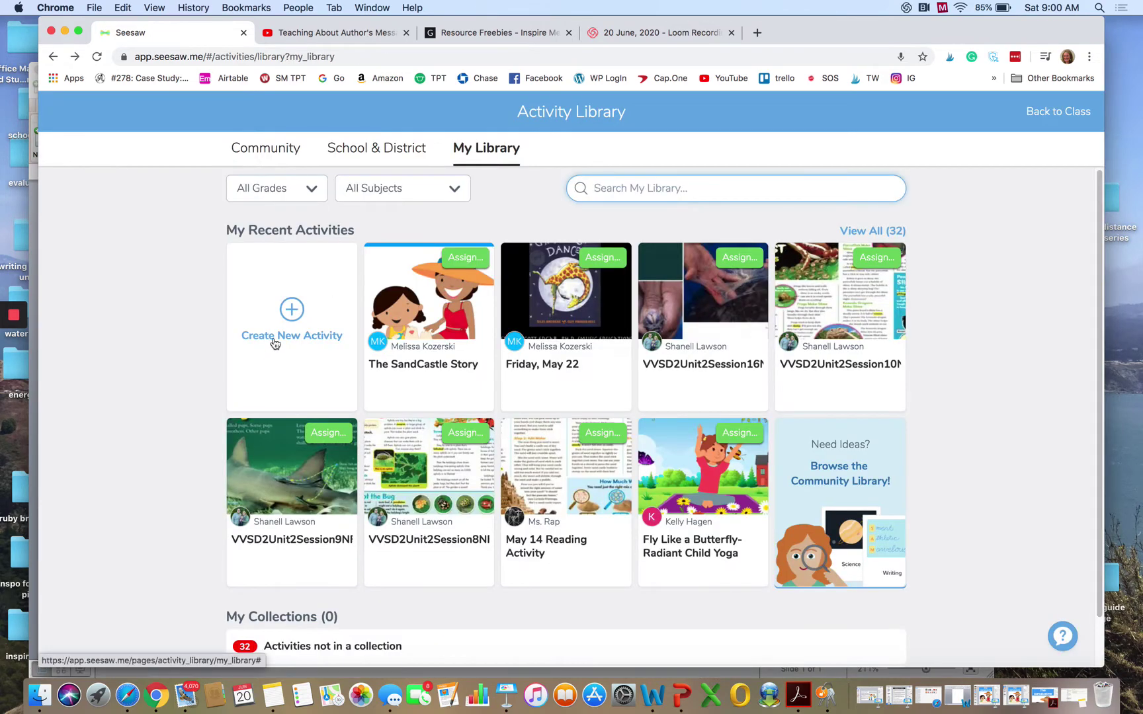
click(273, 338)
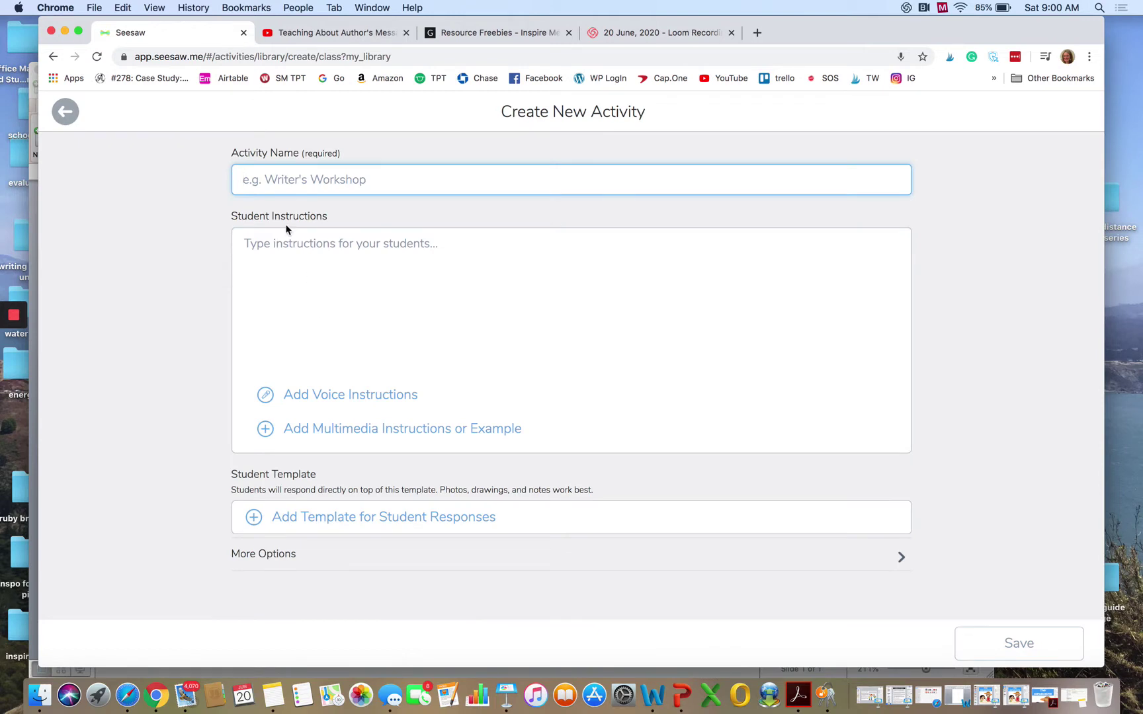
text(Reading Pas)
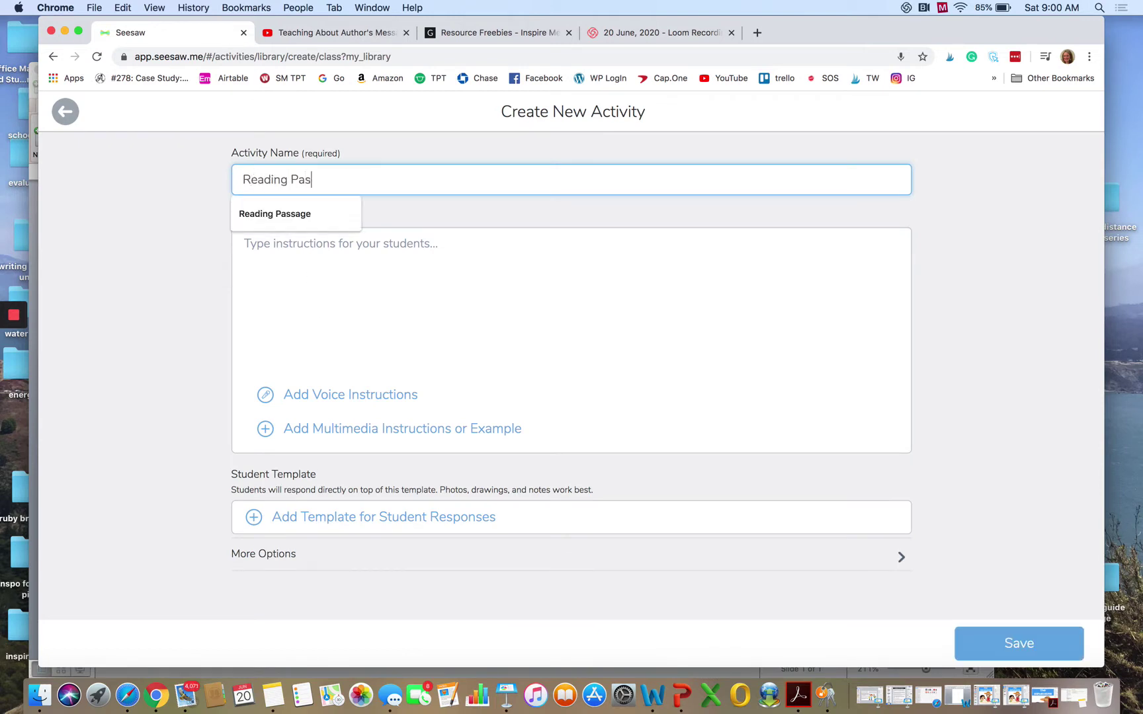
text(sage Level )
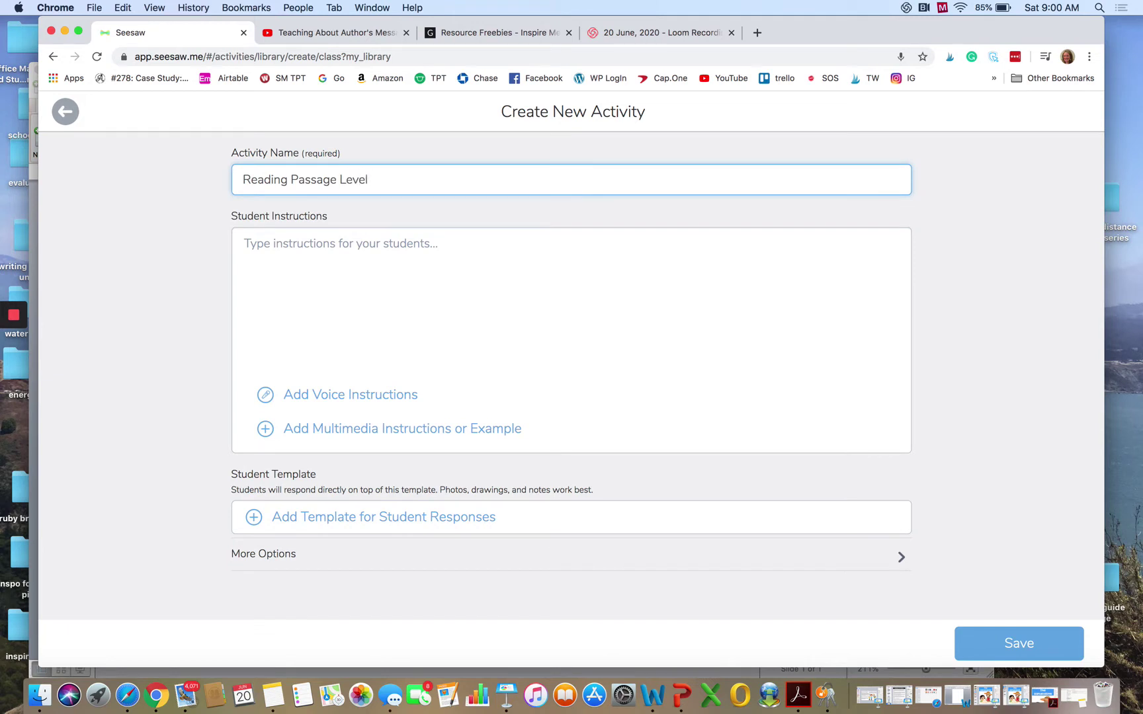
text(E)
- Upload the Sand Castle PDF from the desktop as the activity's multimedia instructions
click(362, 430)
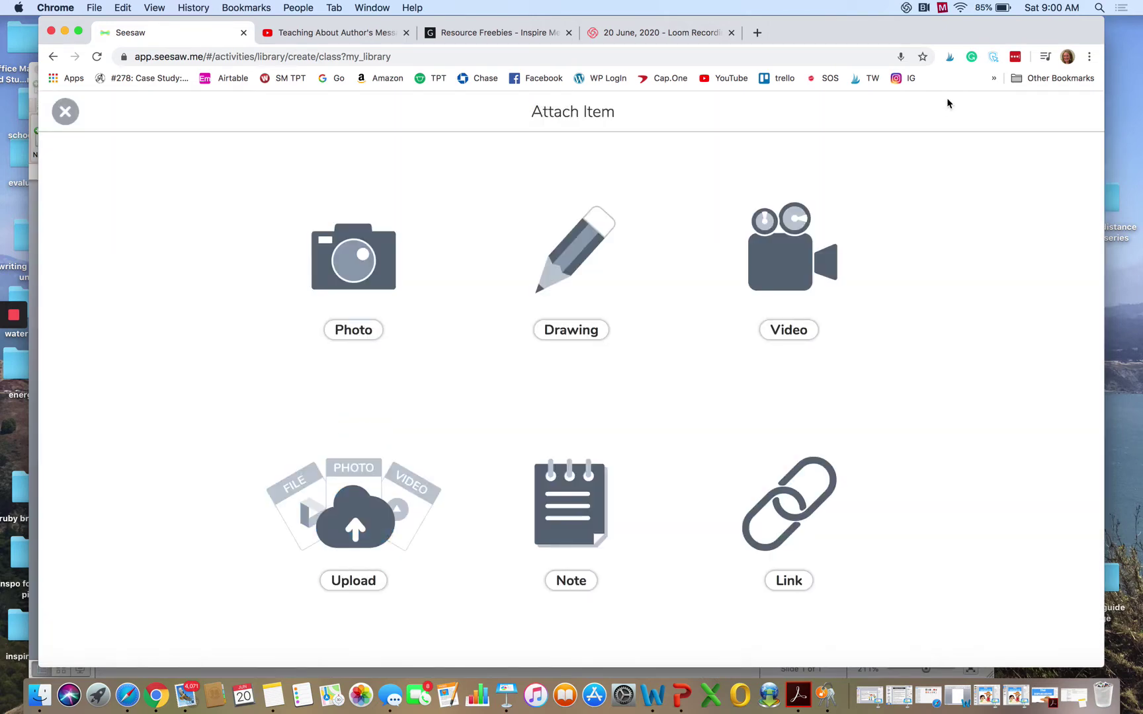
drag(983, 30, 951, 34)
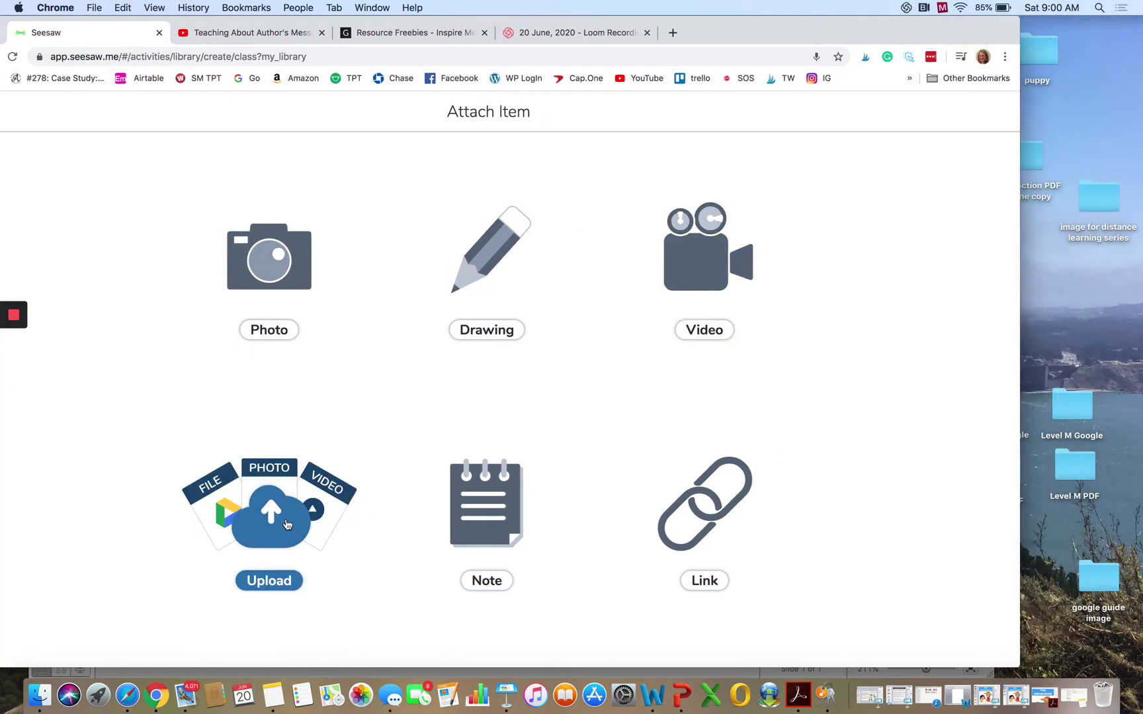
click(237, 539)
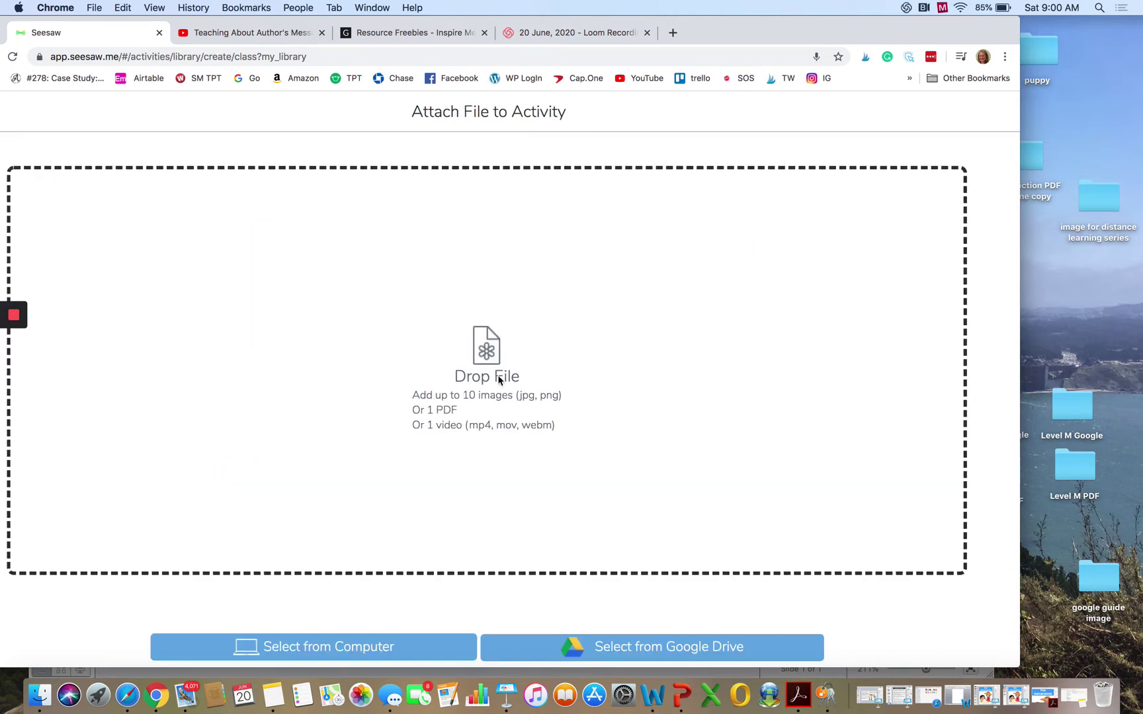
drag(997, 33, 884, 33)
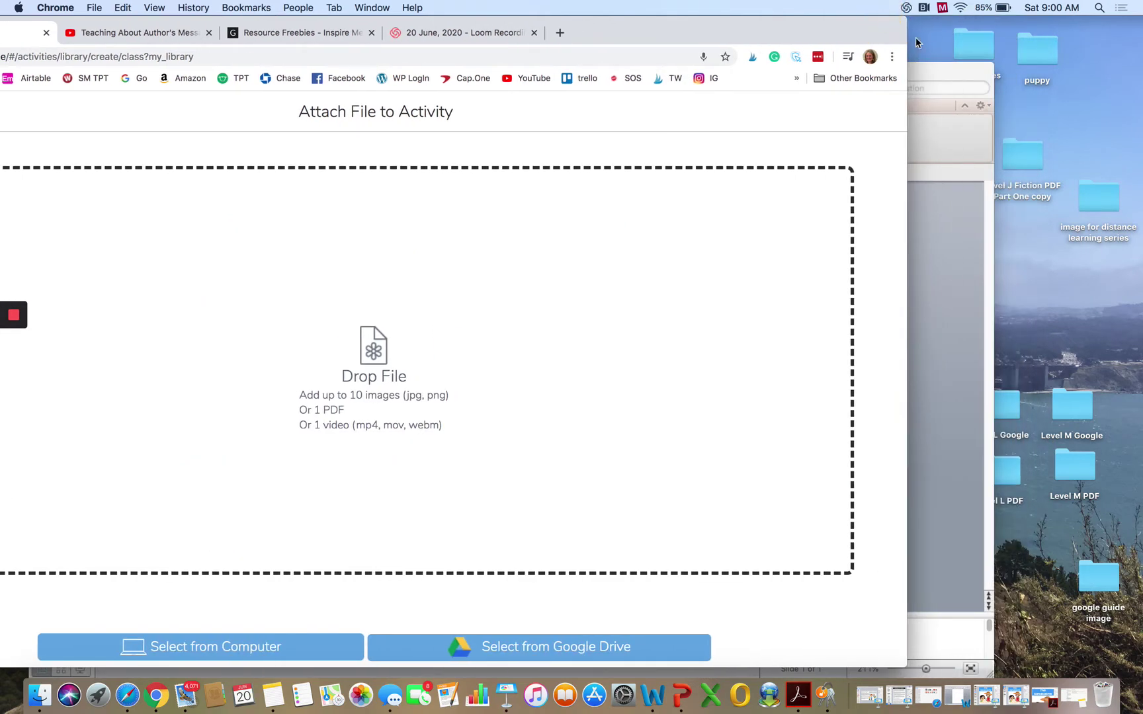
click(935, 80)
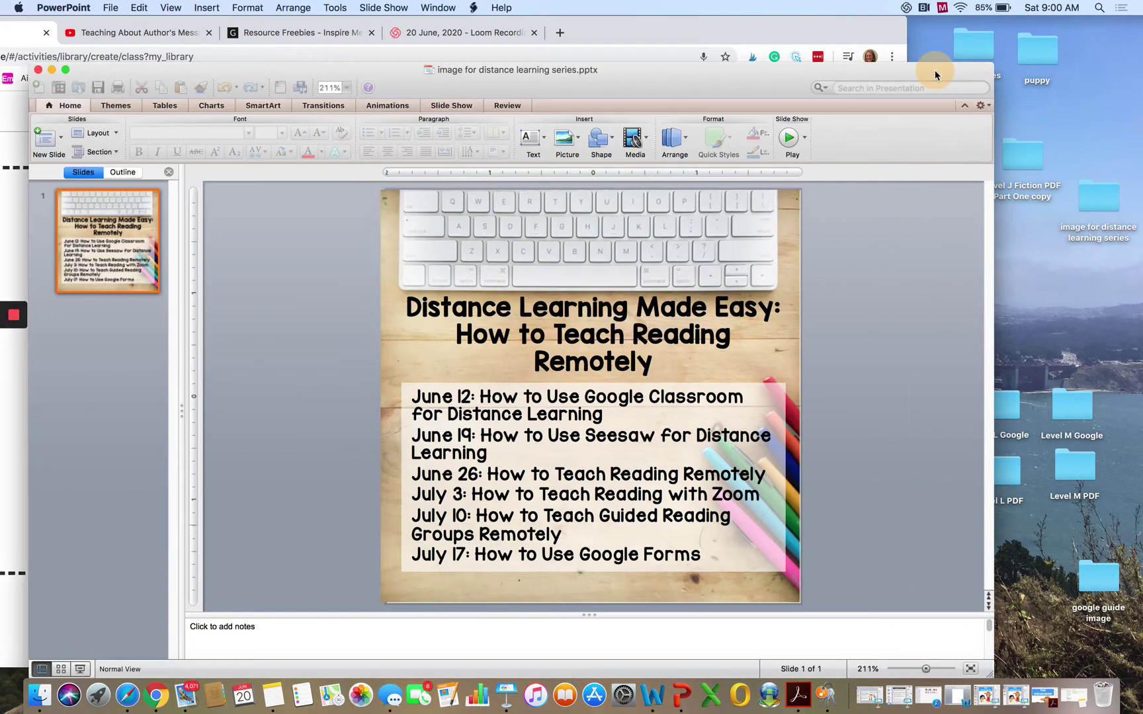
click(49, 72)
drag(860, 35, 807, 35)
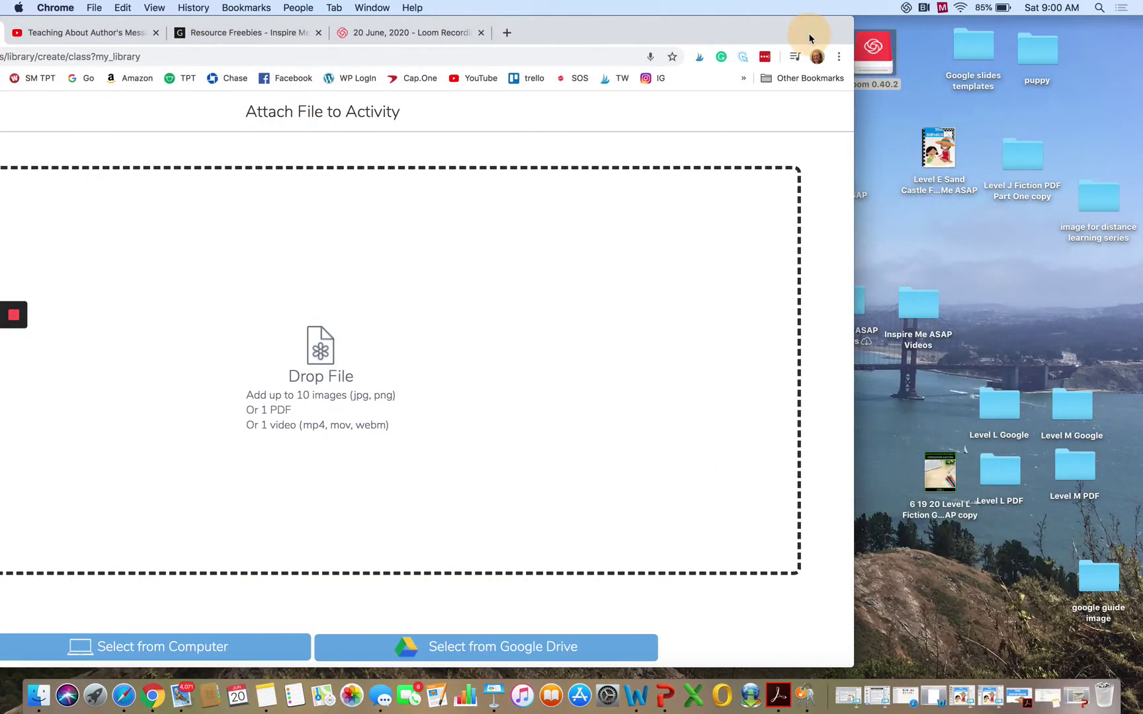
drag(936, 142, 357, 378)
double_click(757, 25)
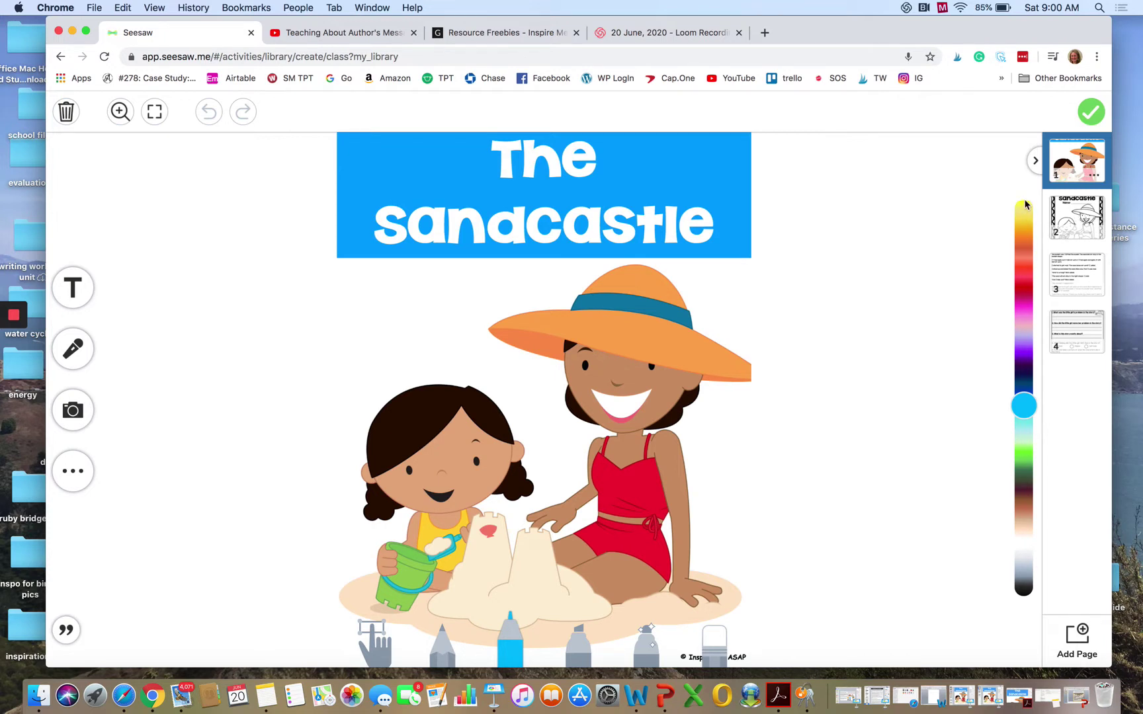
- Page through the Sandcastle pages, settling on page 4, Questions About the Text
click(1064, 222)
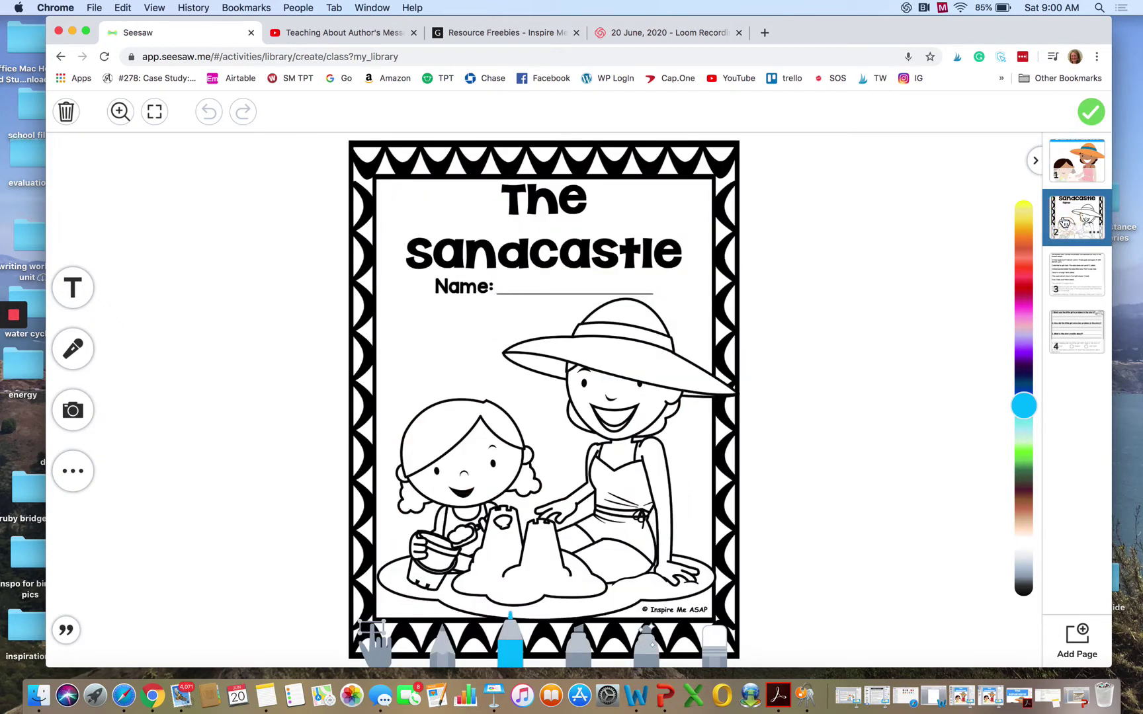
click(1064, 276)
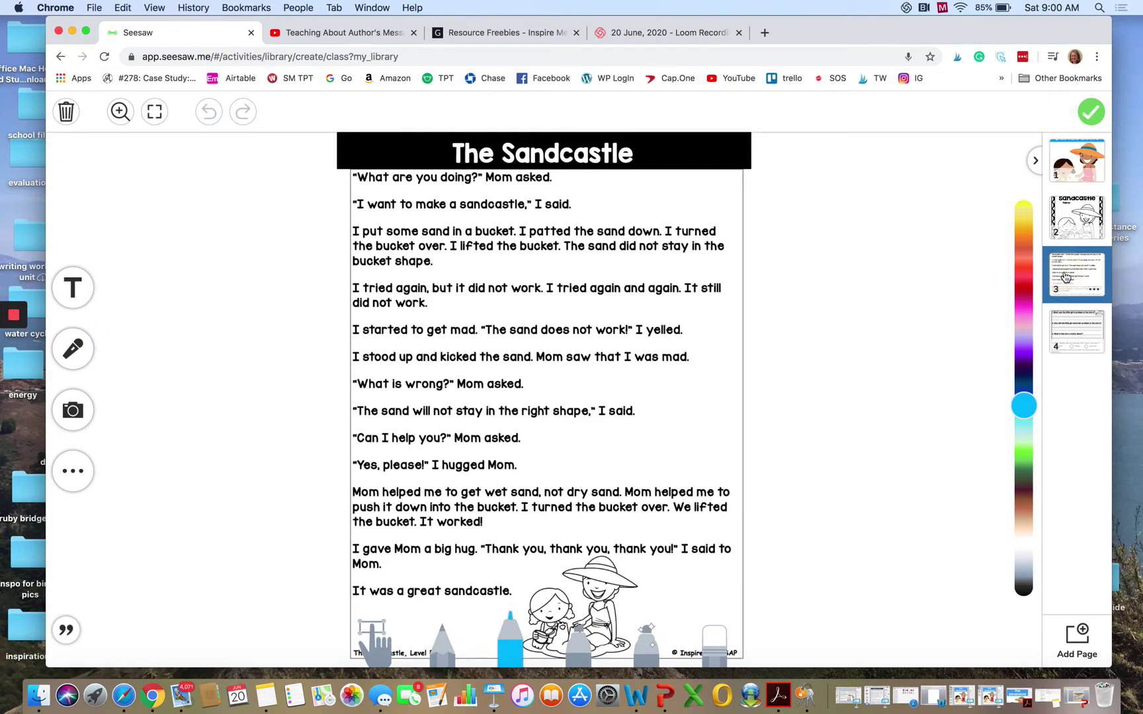
click(1077, 321)
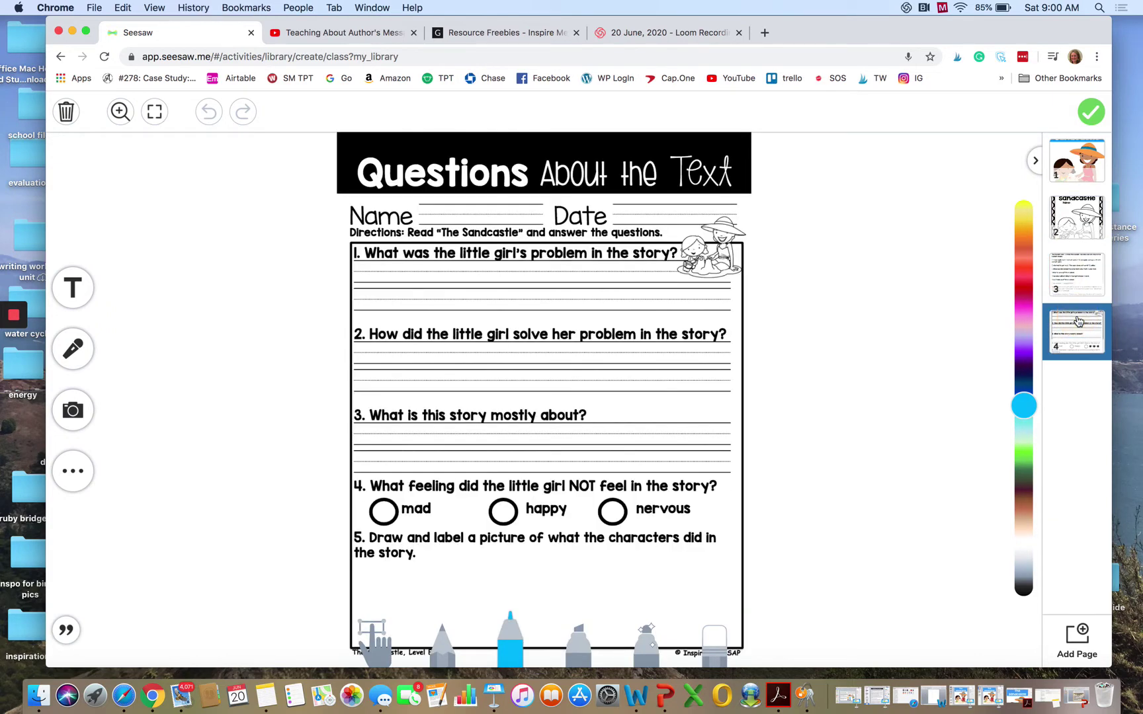
click(1068, 283)
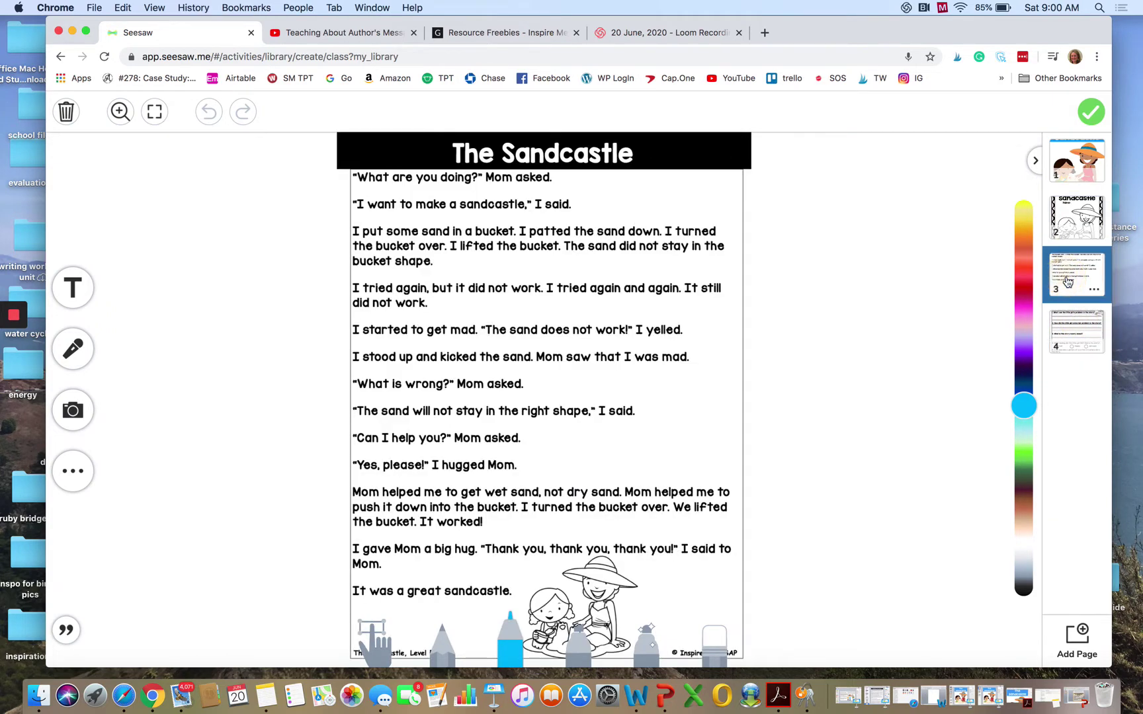
click(1062, 332)
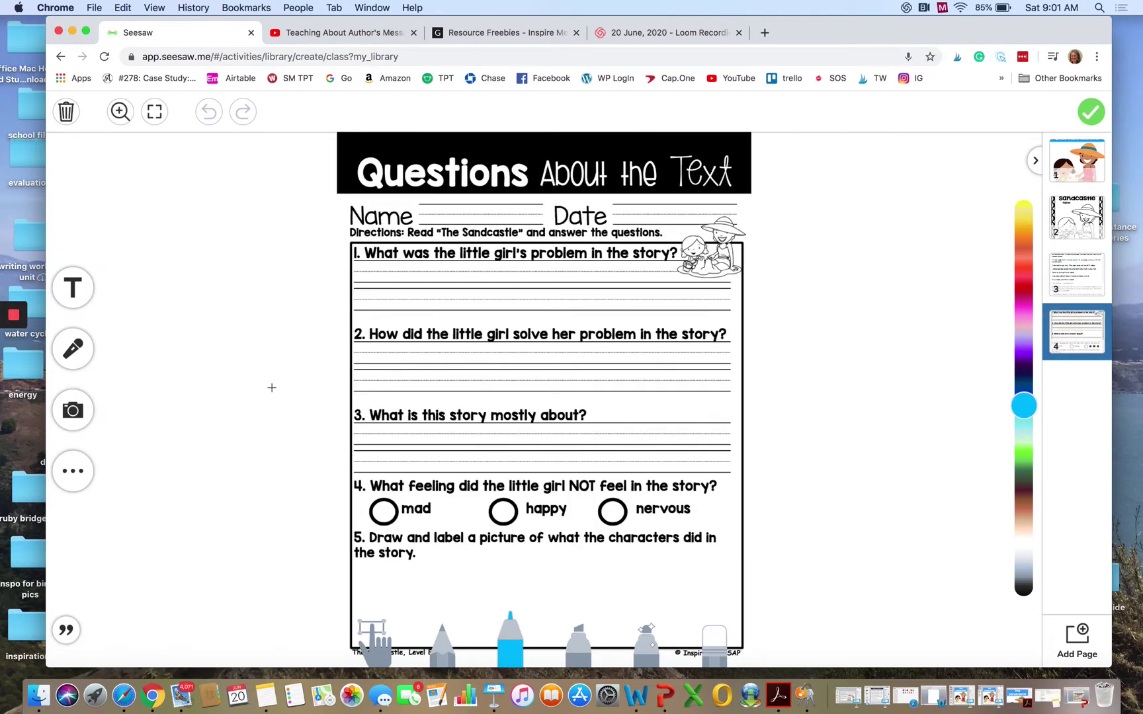
click(58, 290)
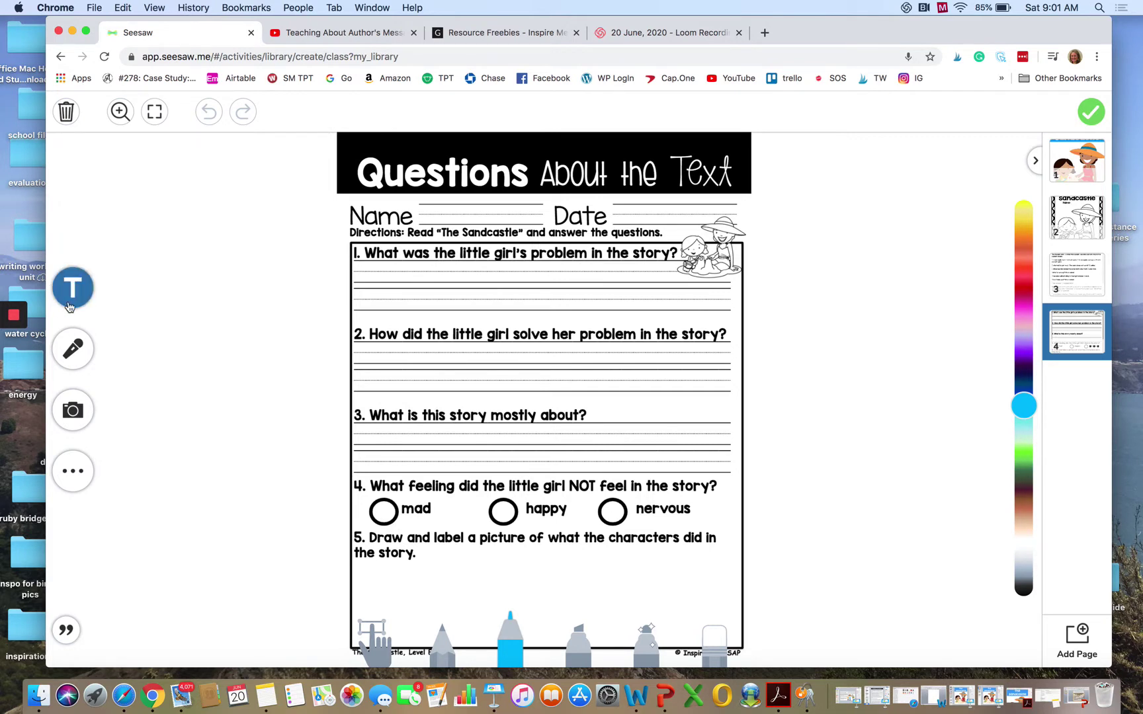
- Place 'Type Here' answer boxes on questions 1 and 2, then return to page 3
click(77, 286)
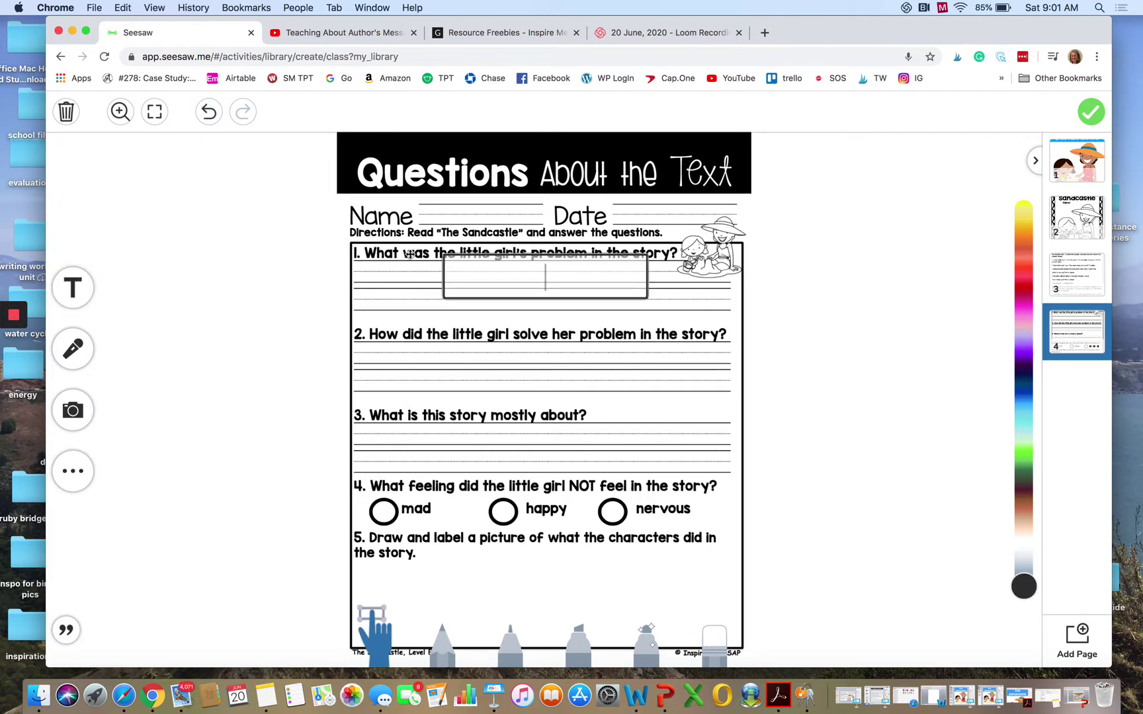
text(Type Here)
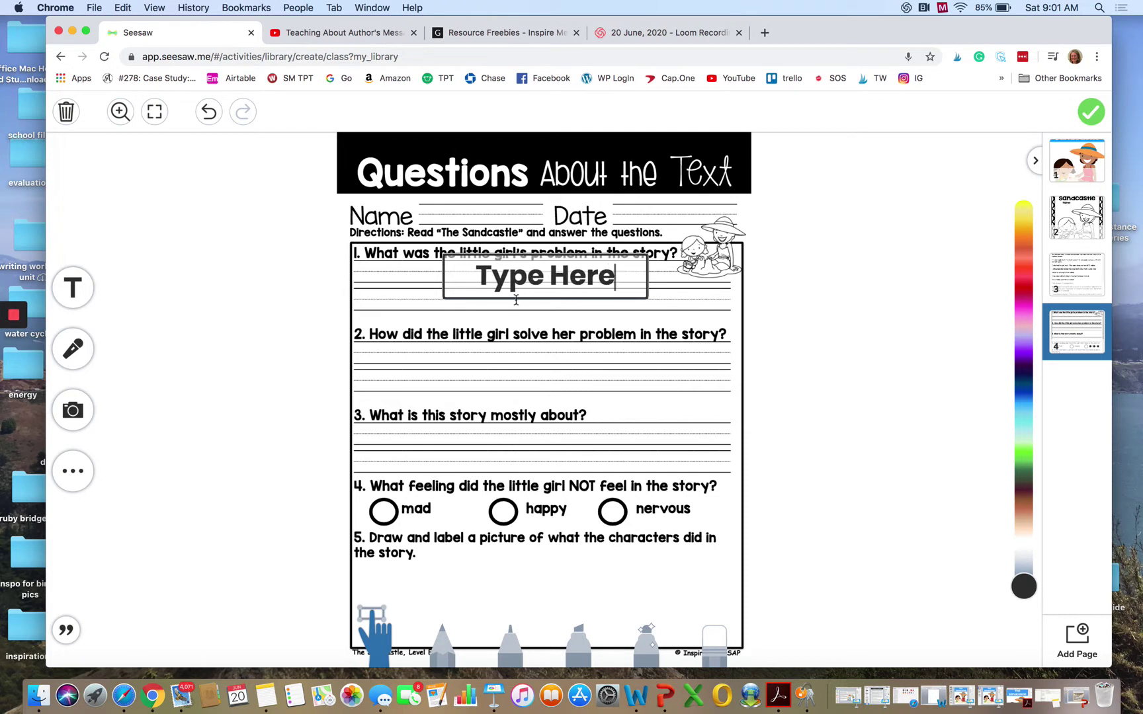
click(520, 324)
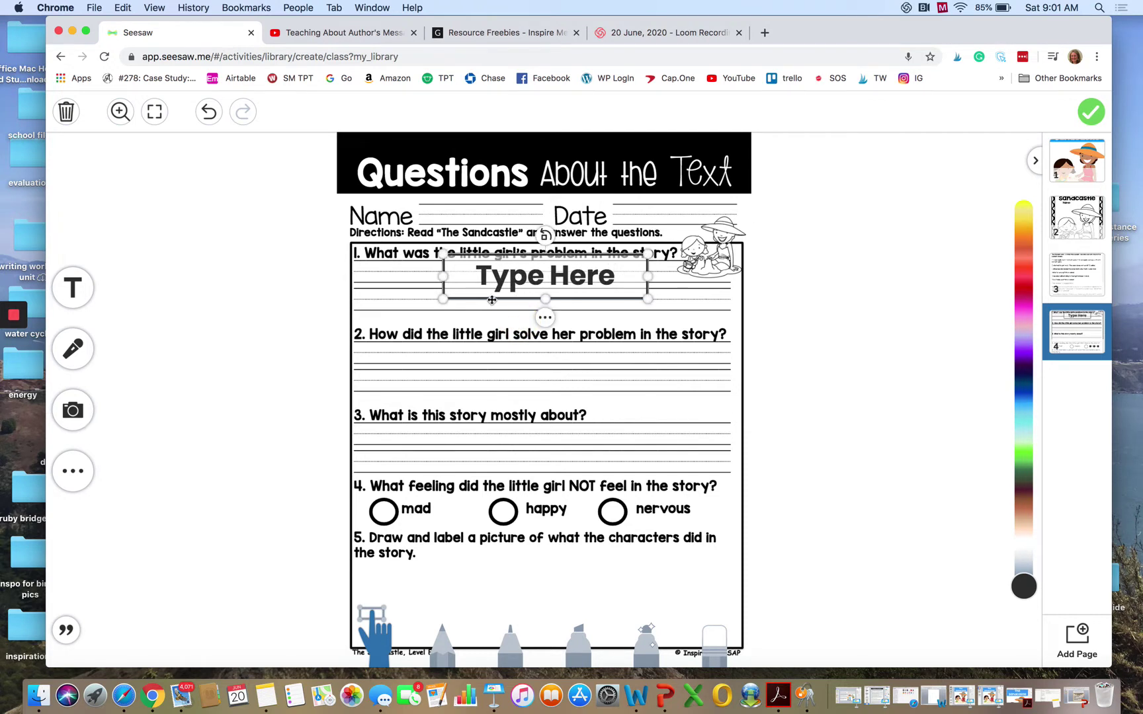
drag(483, 300, 397, 304)
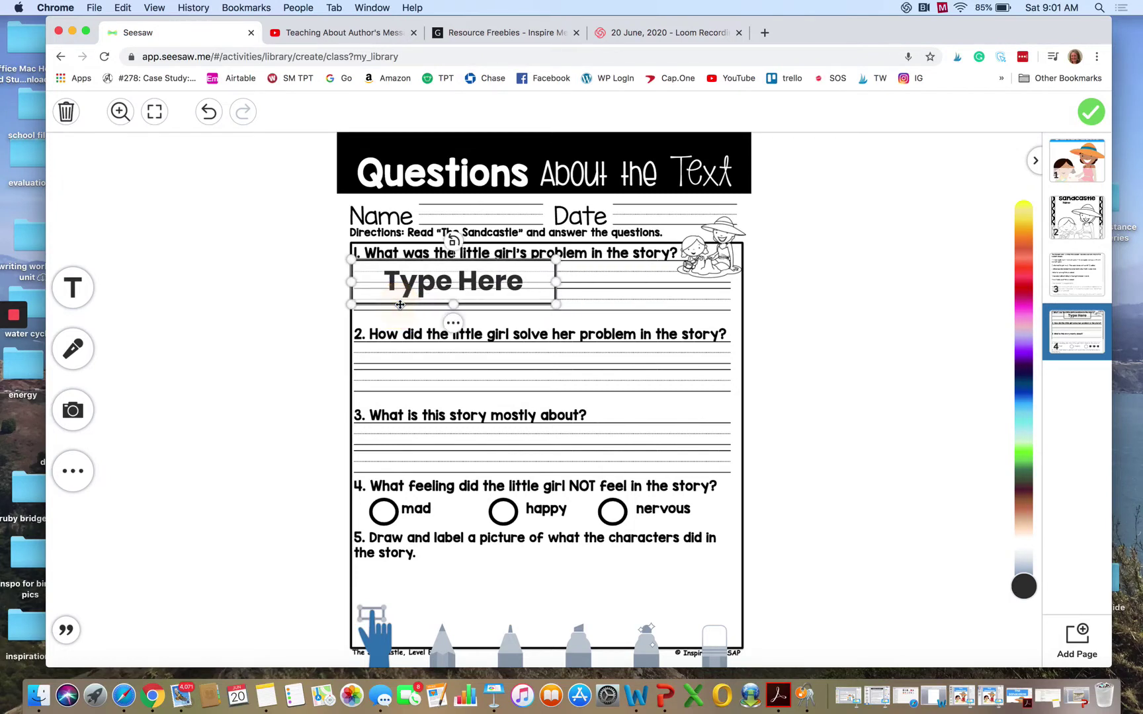
click(291, 323)
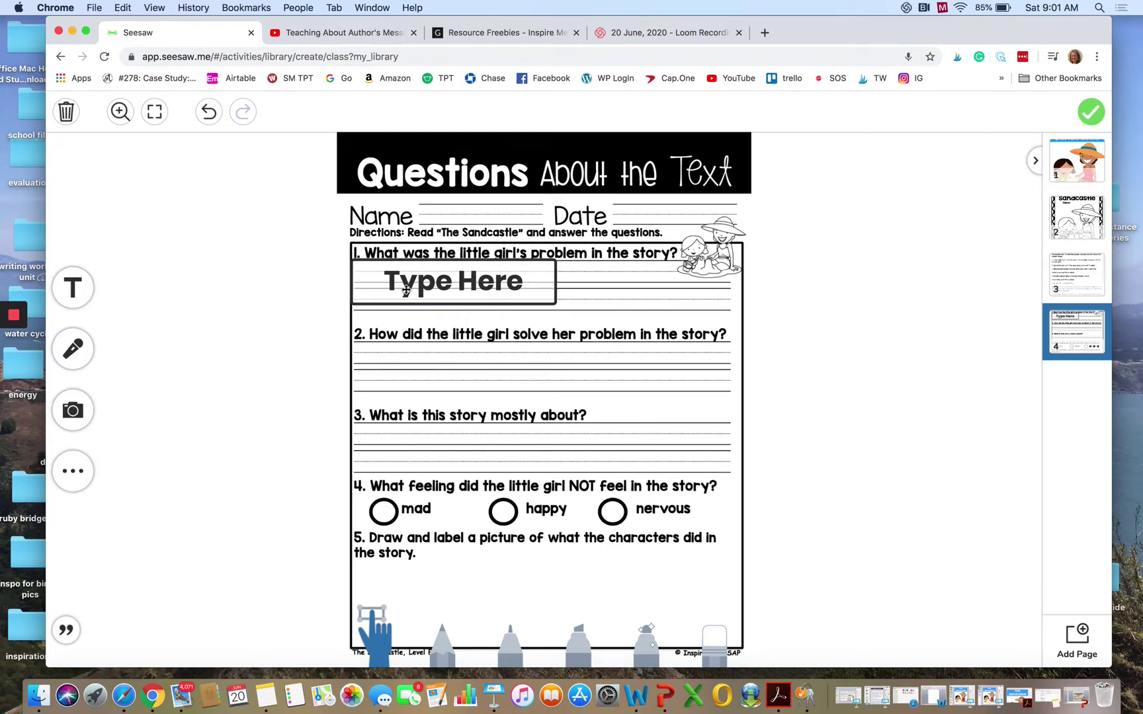
click(73, 287)
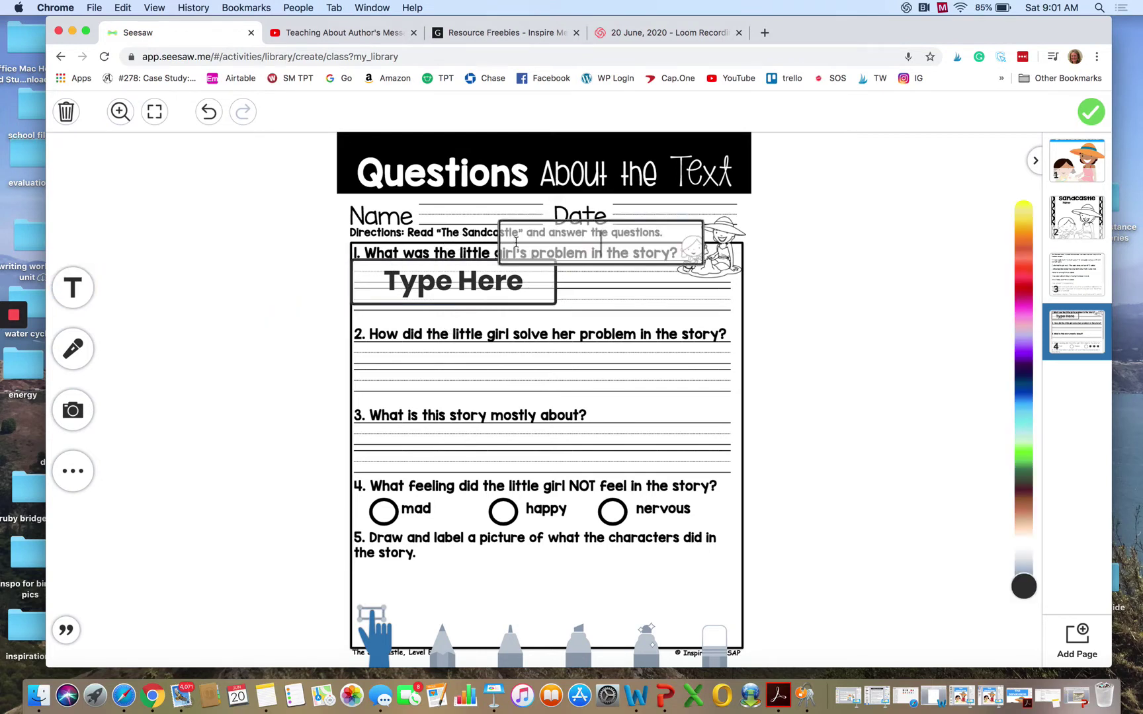
text(Type Here)
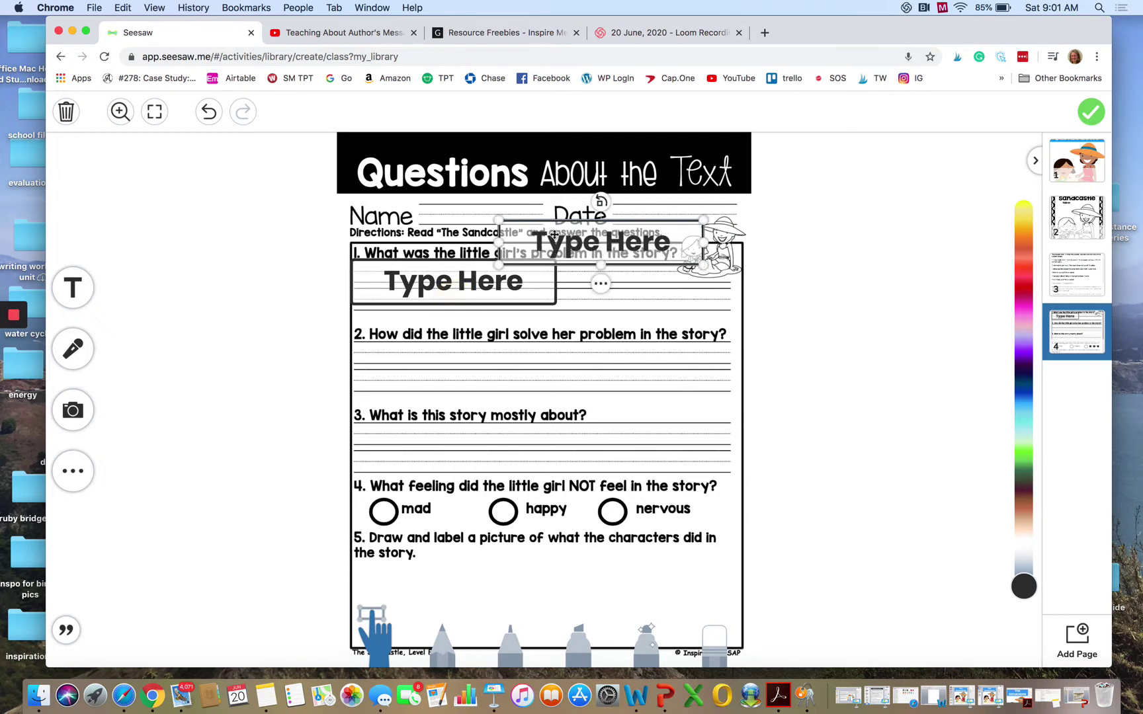
drag(554, 223, 408, 341)
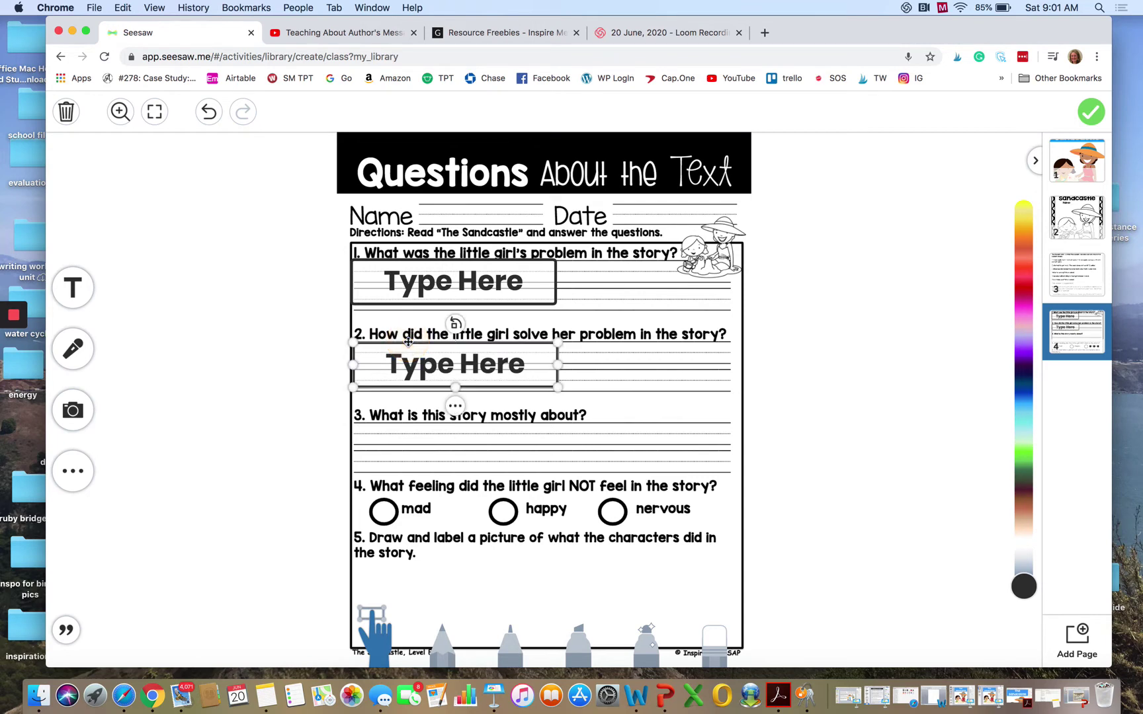
click(1069, 270)
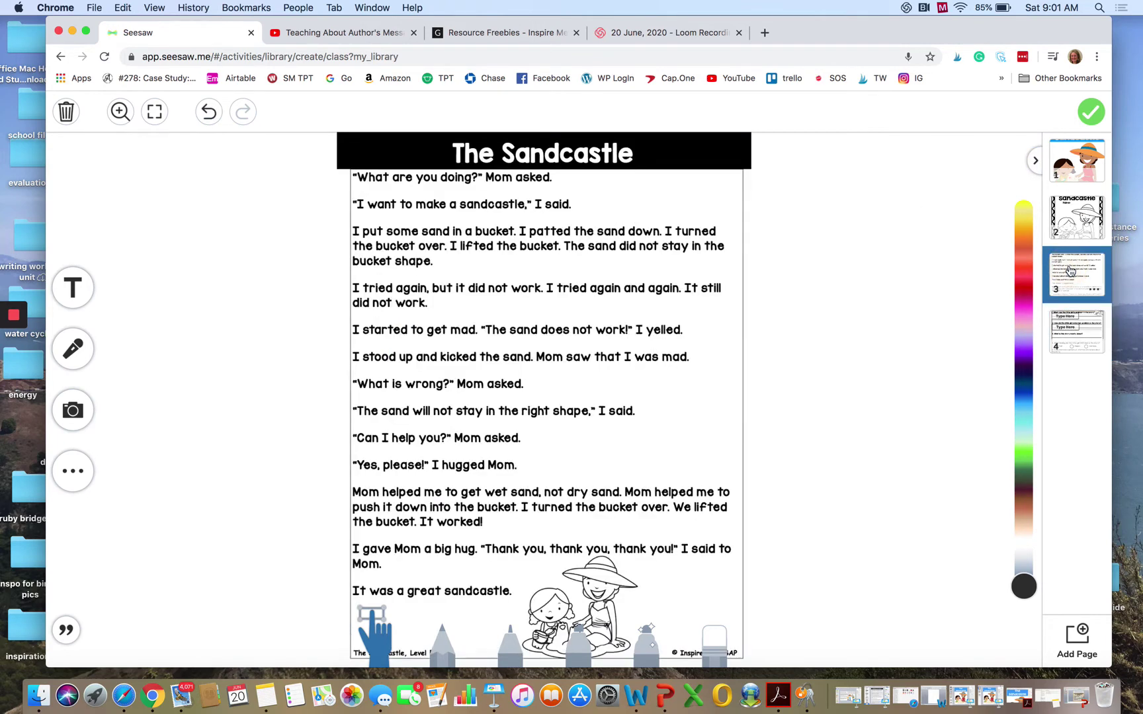
- Record a voice narration of the Sandcastle story on page 3 and keep it
click(87, 344)
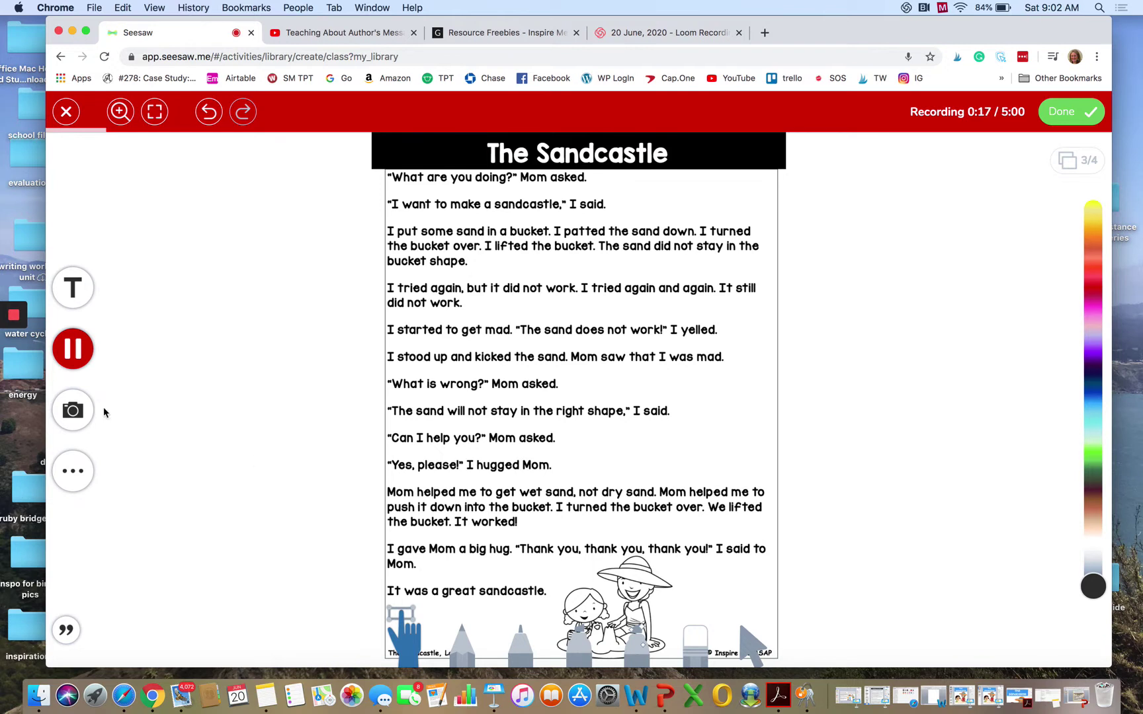
click(75, 346)
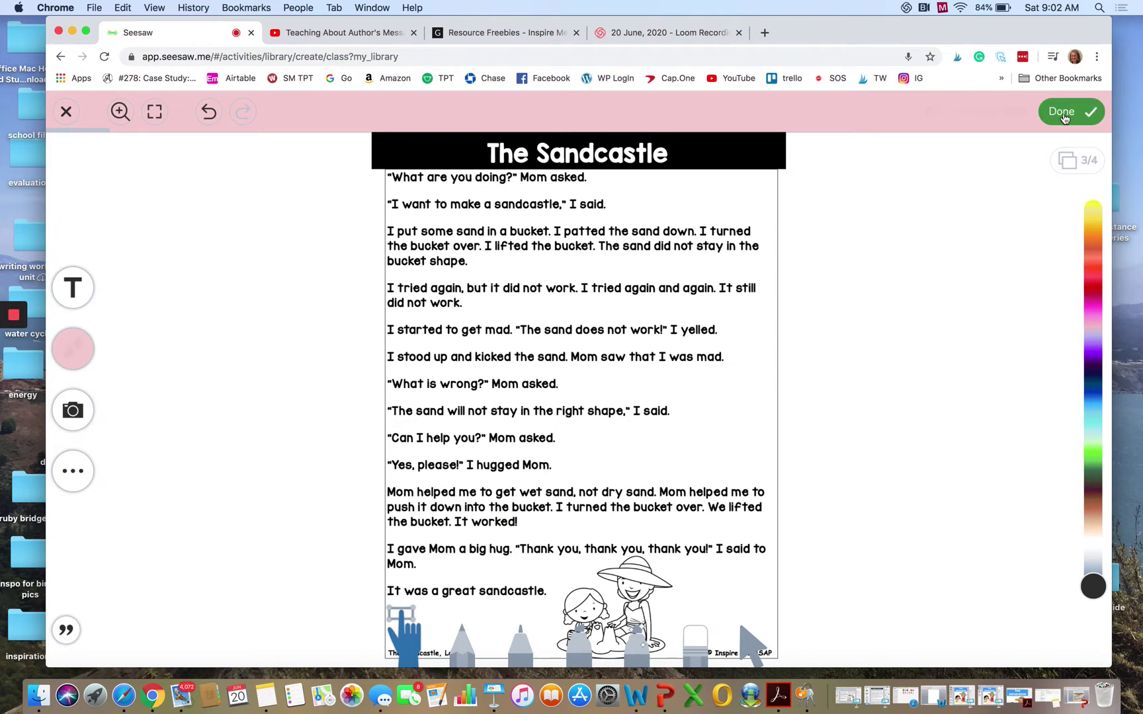
click(1063, 114)
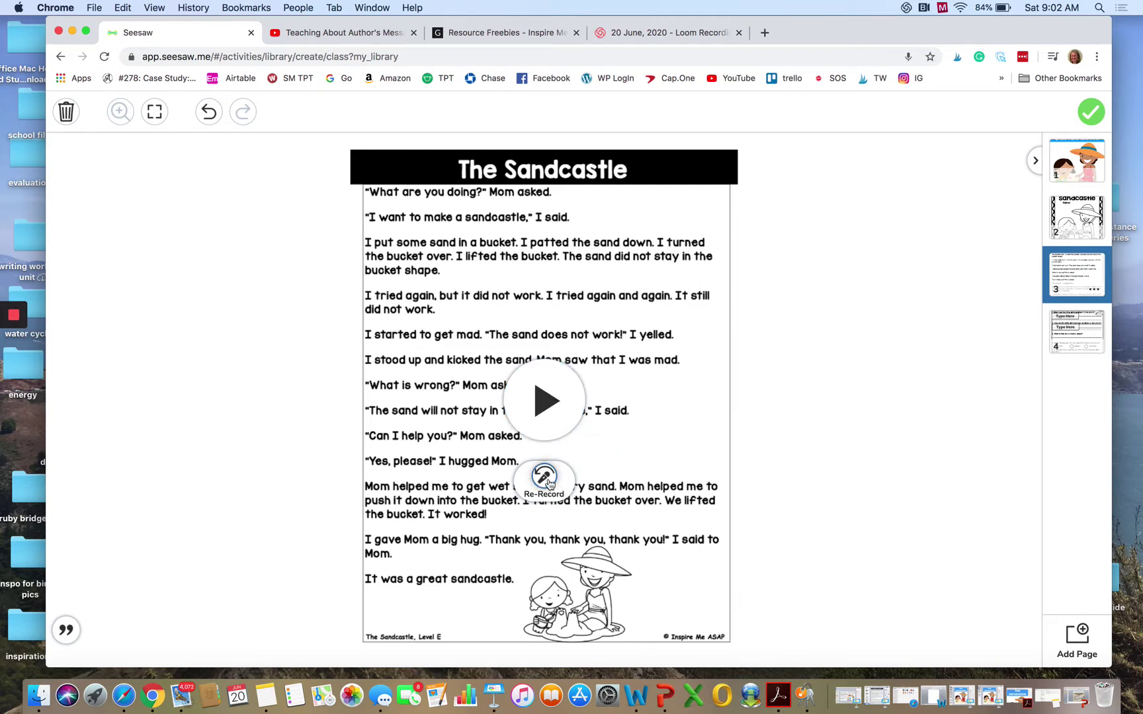
- Review pages 4, 2 and 1, then finish editing the annotated Sandcastle example
click(1076, 213)
click(1075, 162)
click(1059, 321)
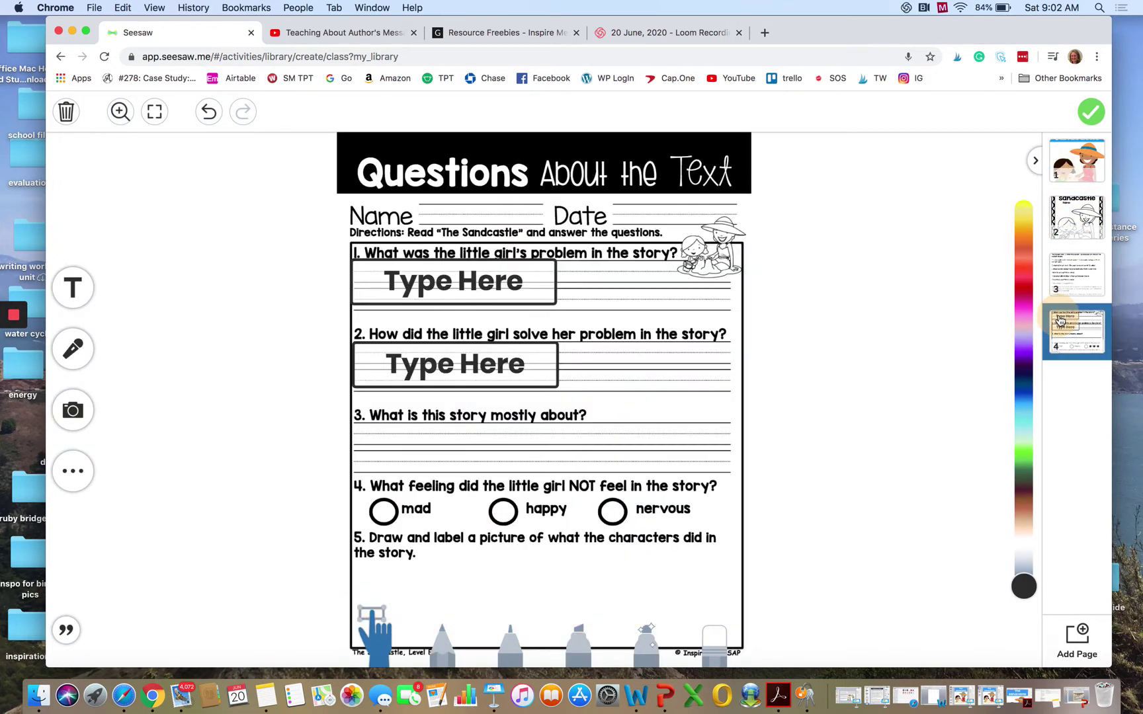
click(1066, 266)
click(1067, 223)
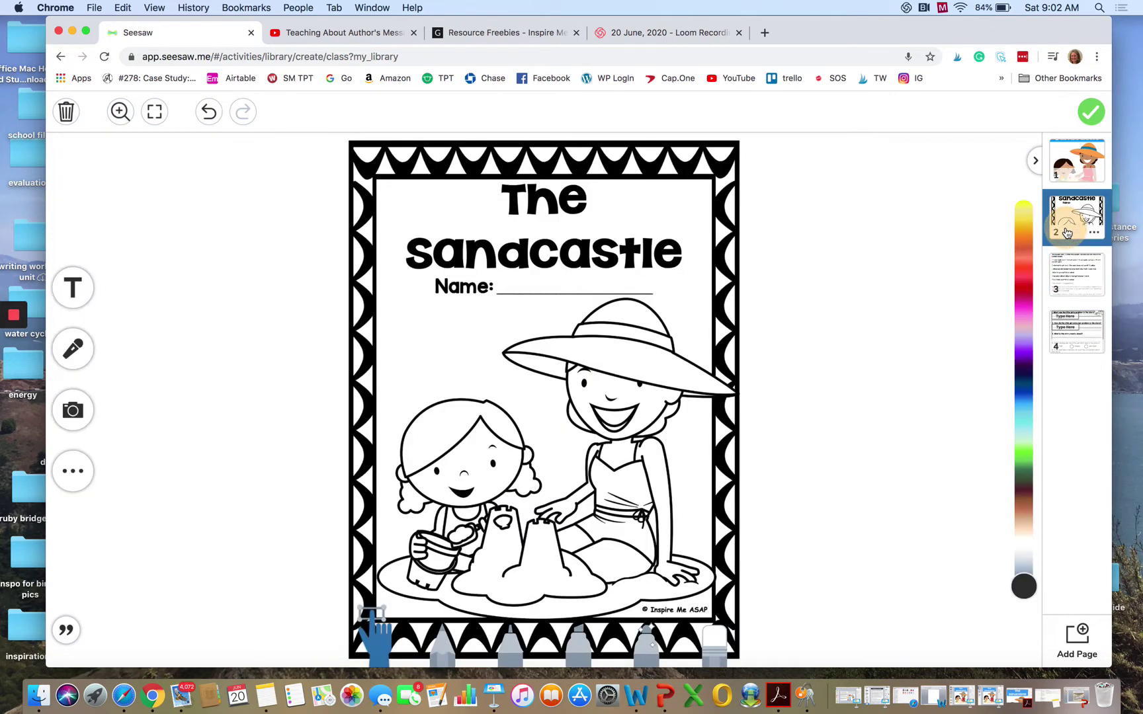
click(1071, 151)
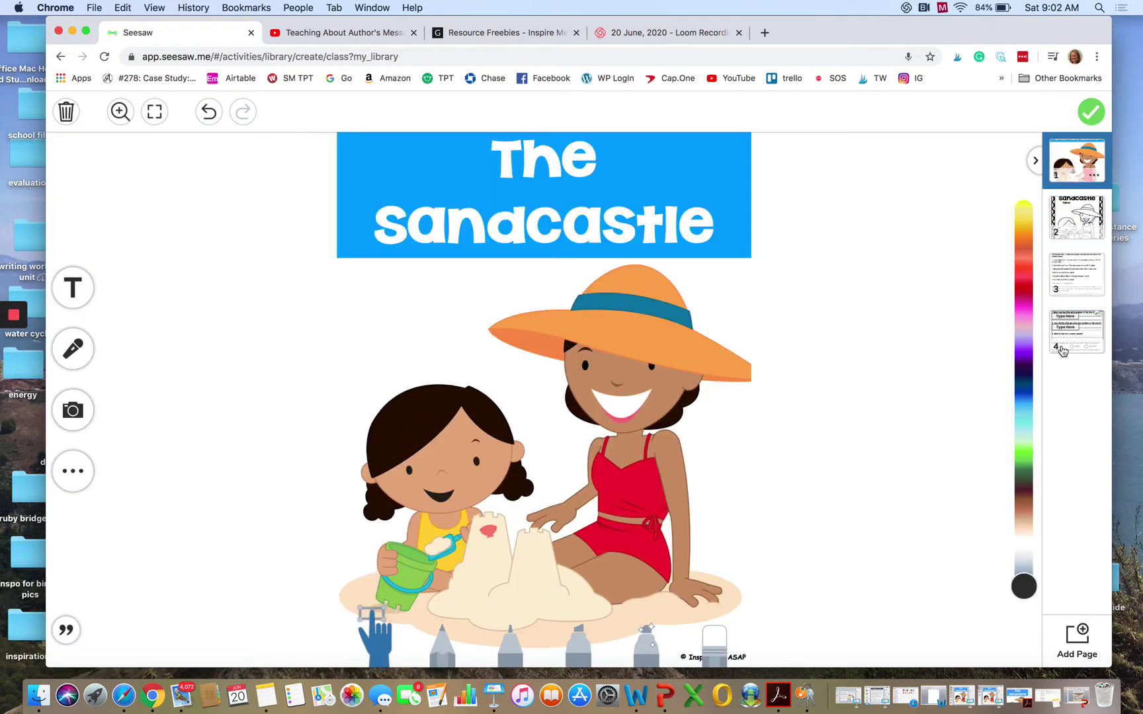
click(1061, 349)
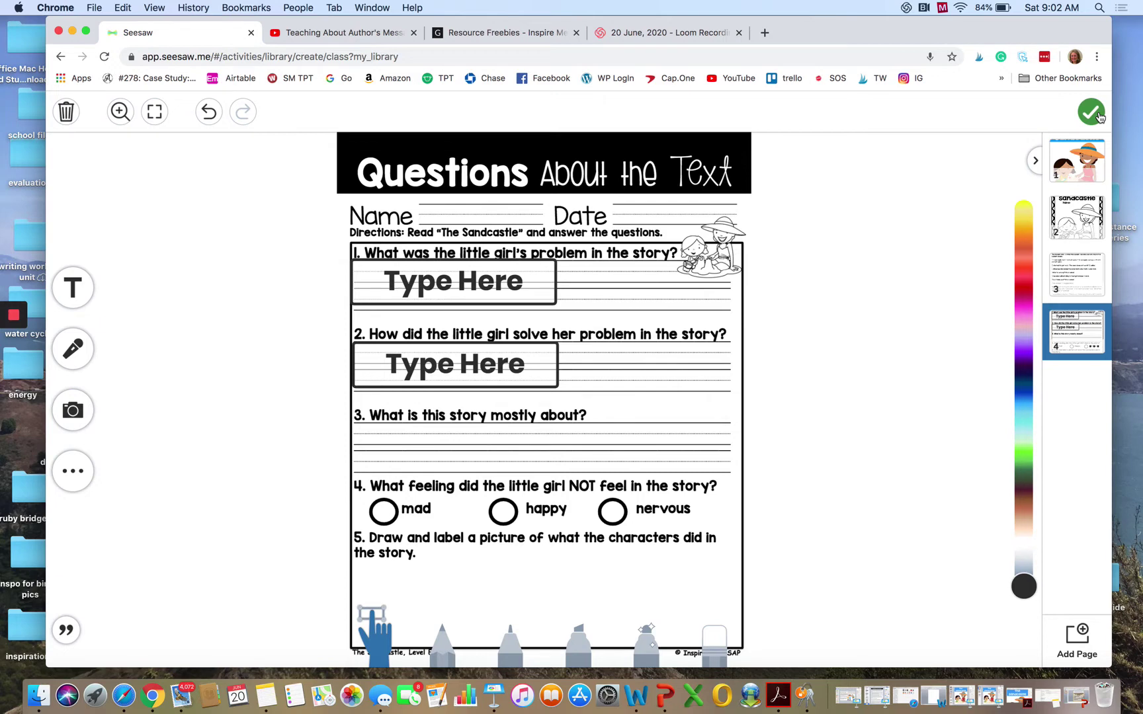
click(1091, 112)
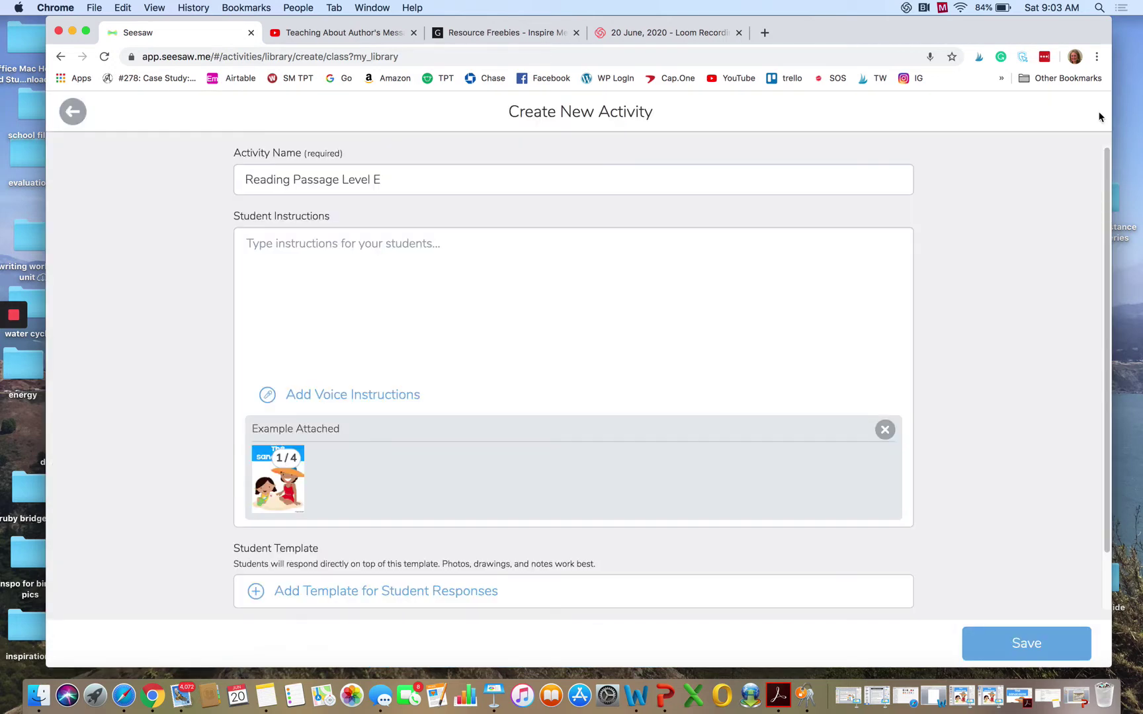
- Enter student instructions 'Boys and Girls please read the story and answer the questions.'
click(270, 247)
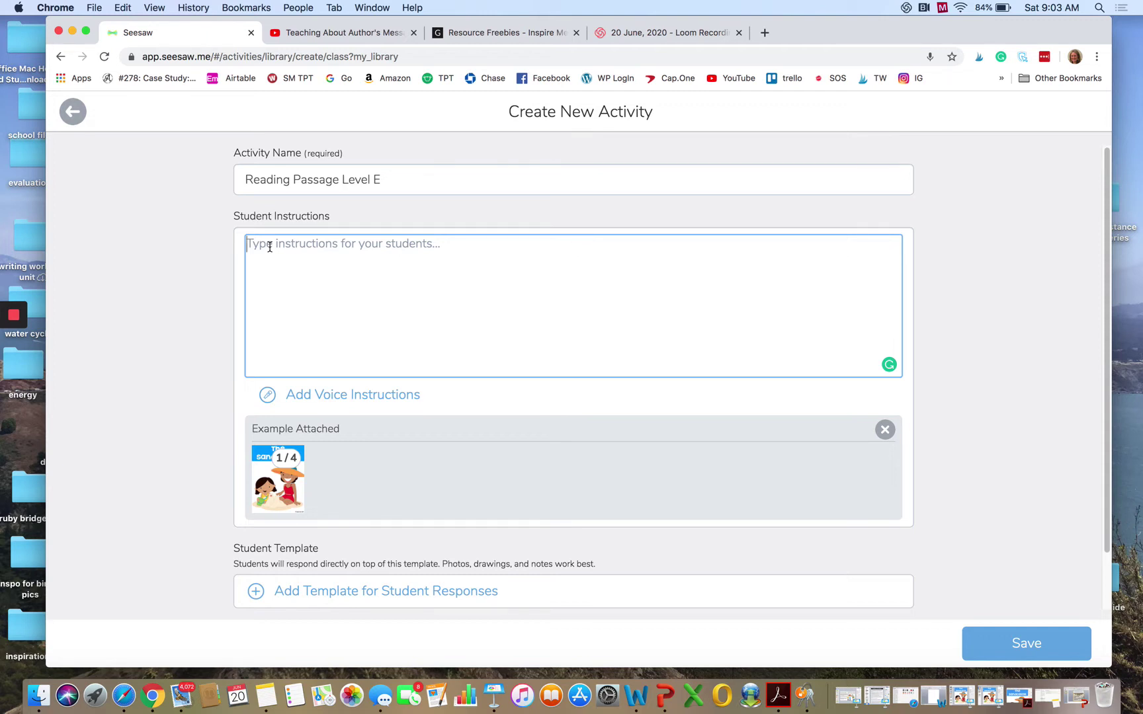
text(B)
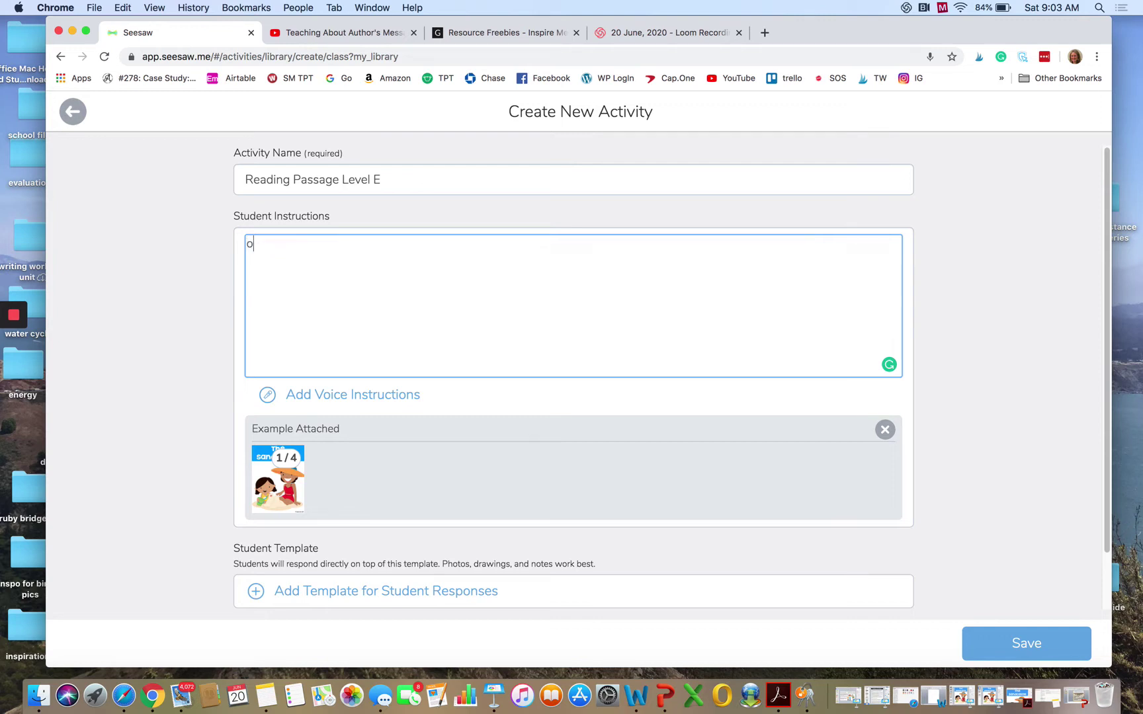
key(BackSpace)
text(Boys and Girls please read )
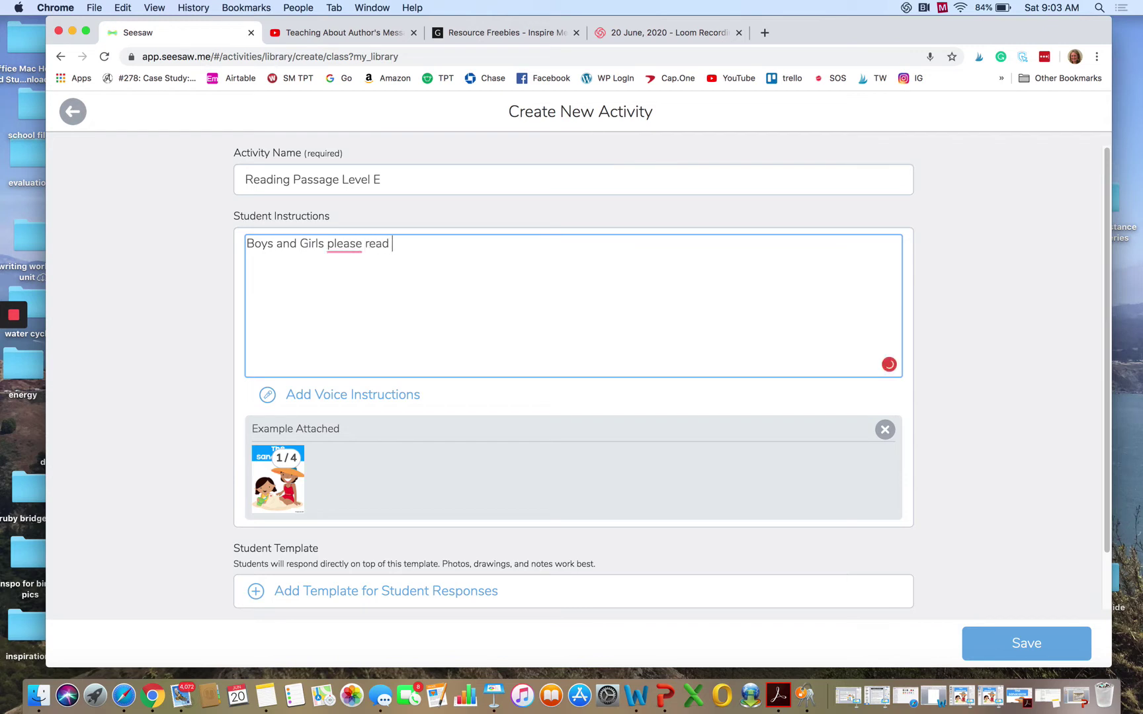
text(the passag)
key(BackSpace)
key(BackSpace)
key(BackSpace)
key(BackSpace)
key(BackSpace)
key(BackSpace)
text(story and )
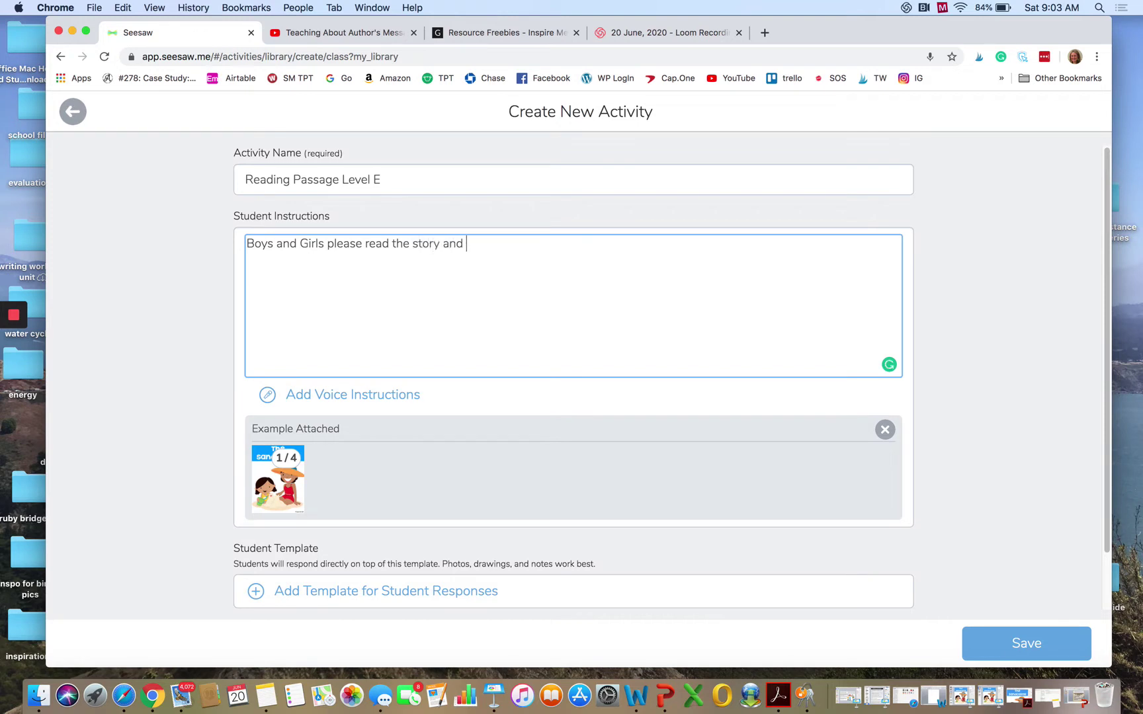
text(answer the questions.)
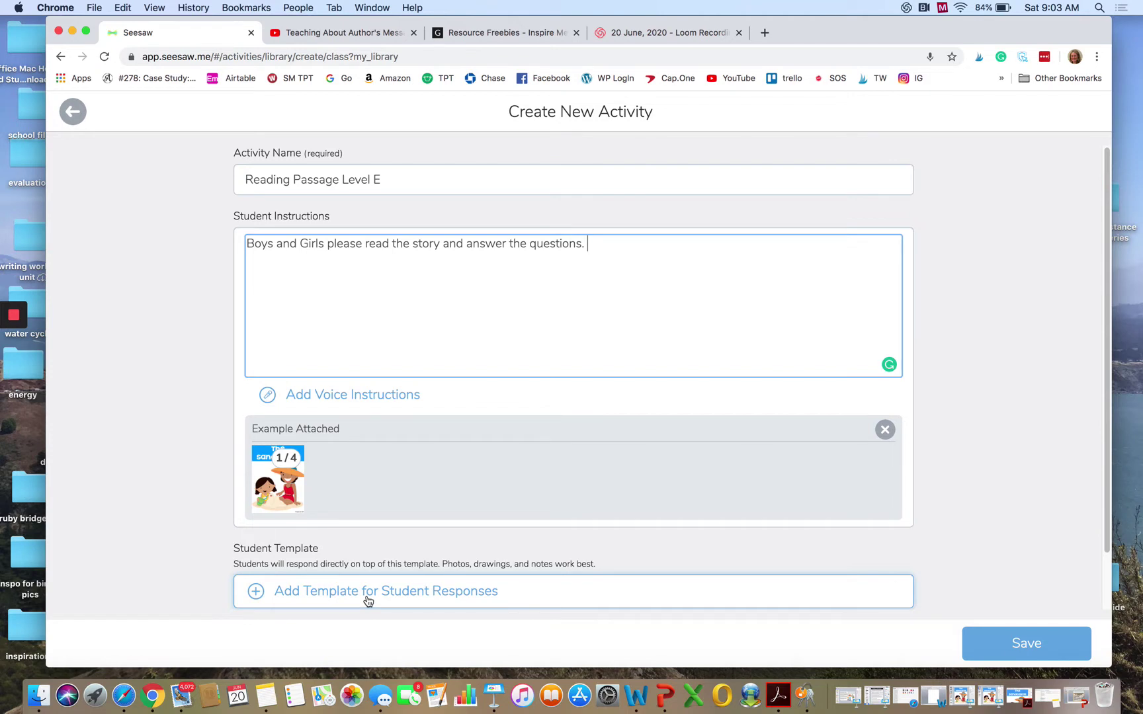
click(323, 592)
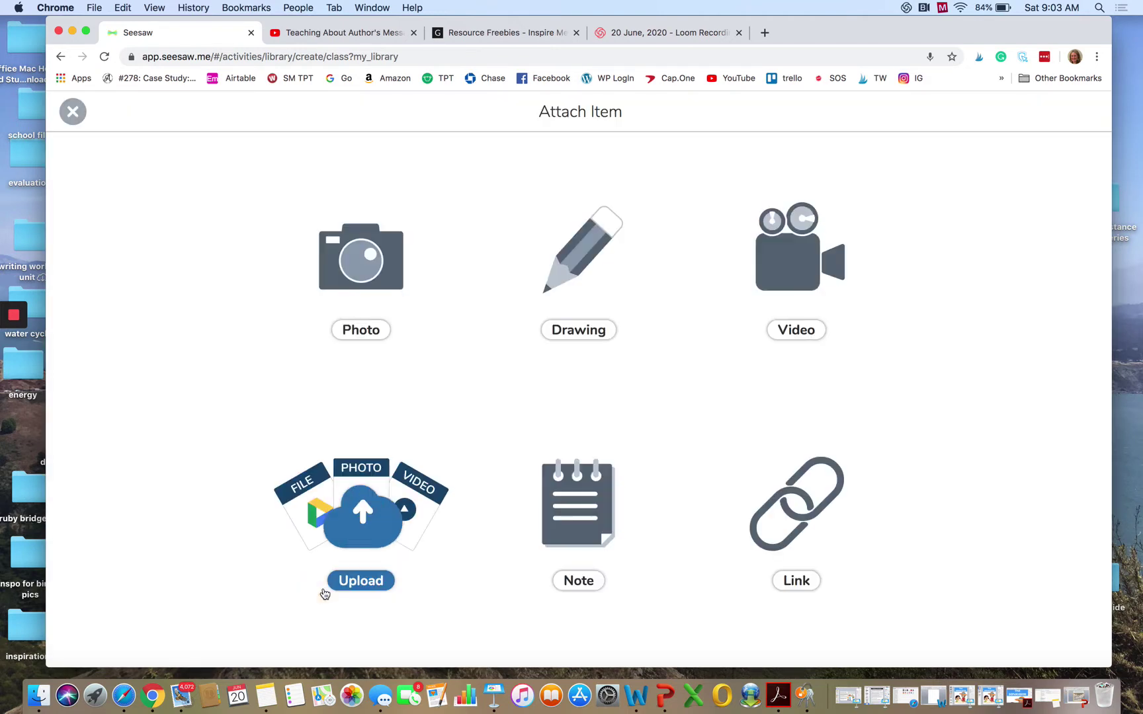
- Attach a blank Drawing page as the student template and save the activity
click(585, 249)
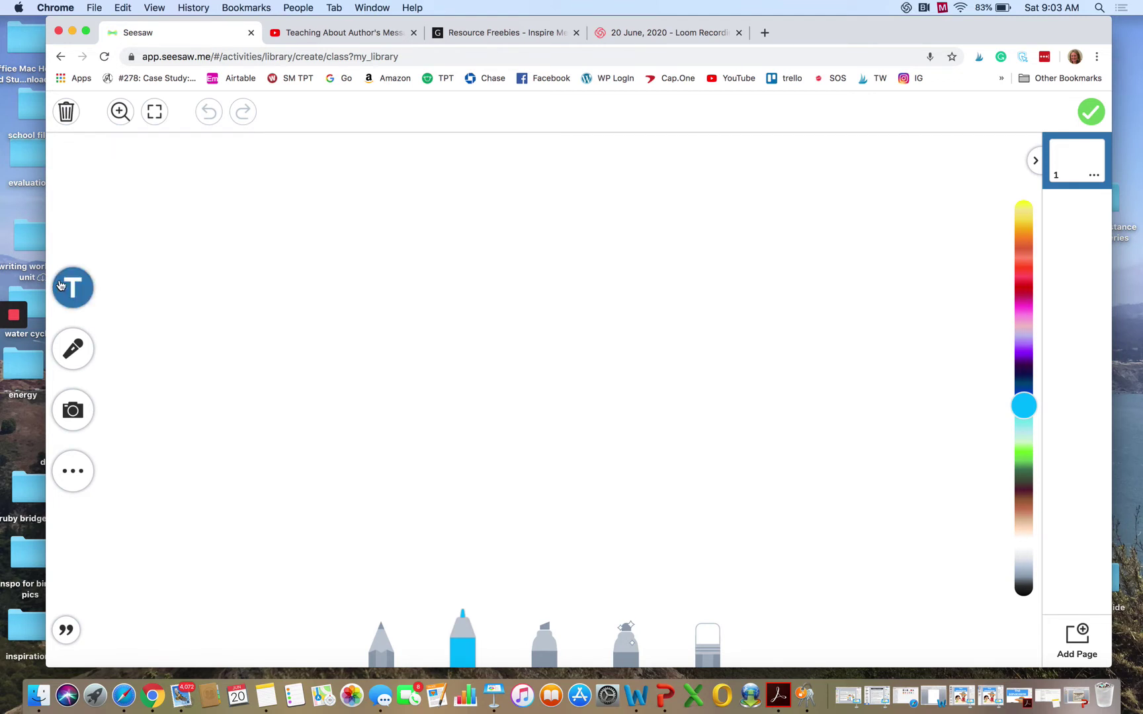
click(1091, 113)
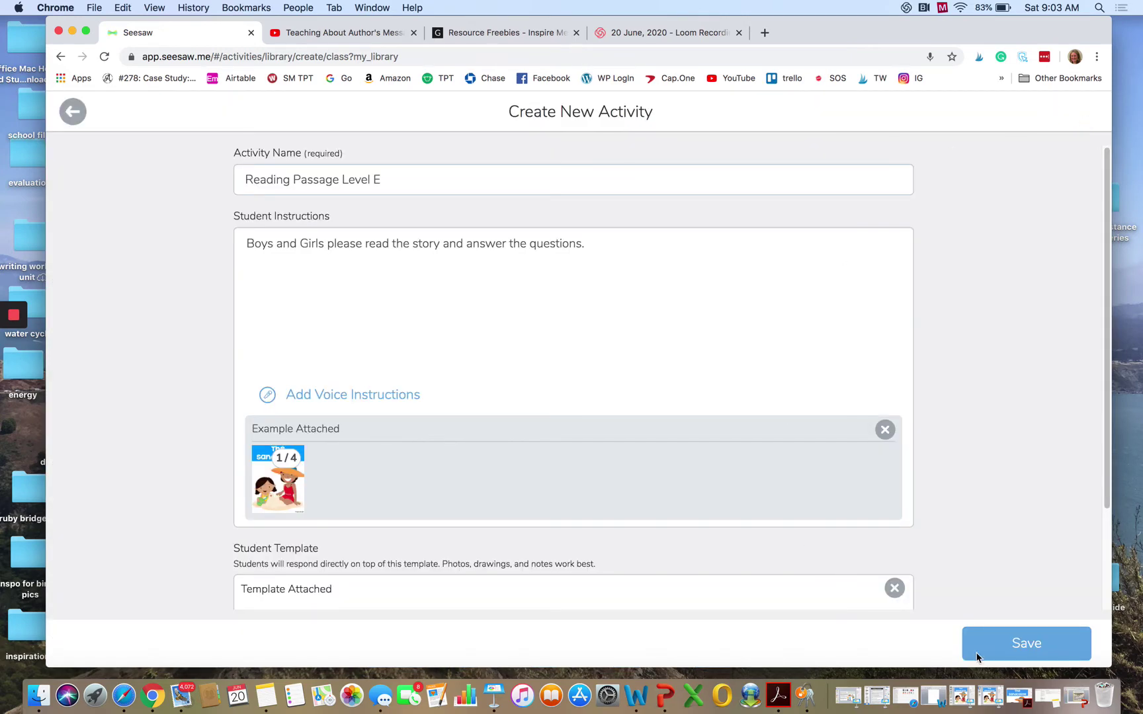
click(1027, 646)
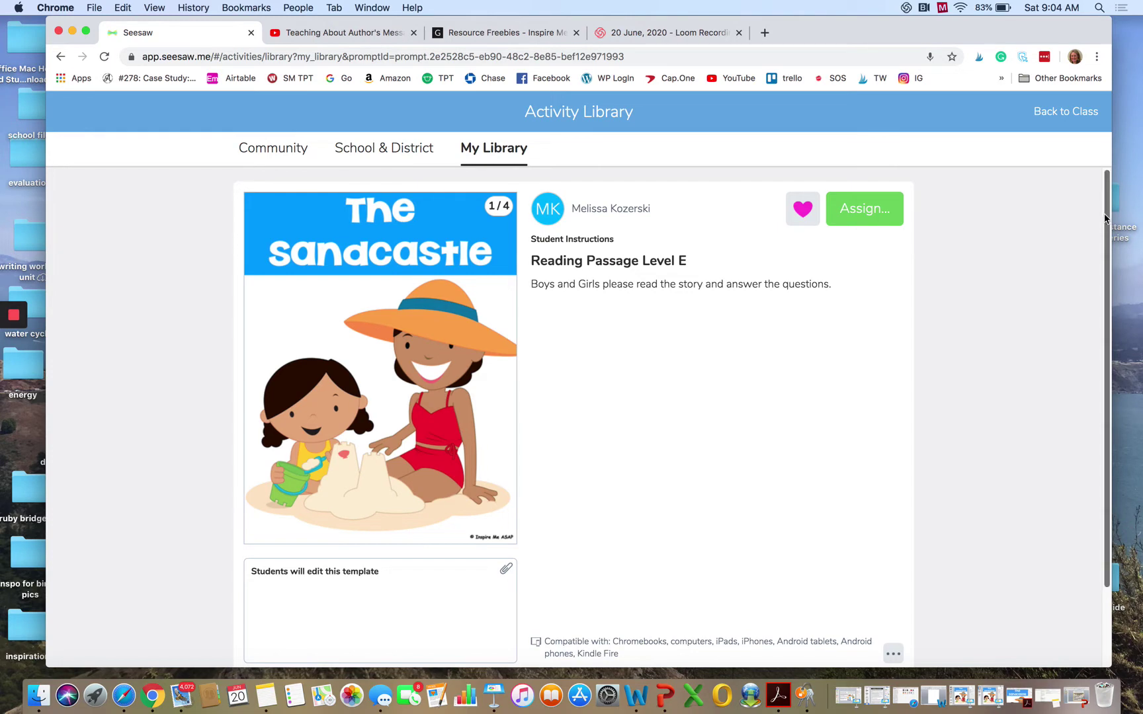
- Open Assign for Reading Passage Level E, tick the one-student class, and close scheduling unscheduled
click(886, 219)
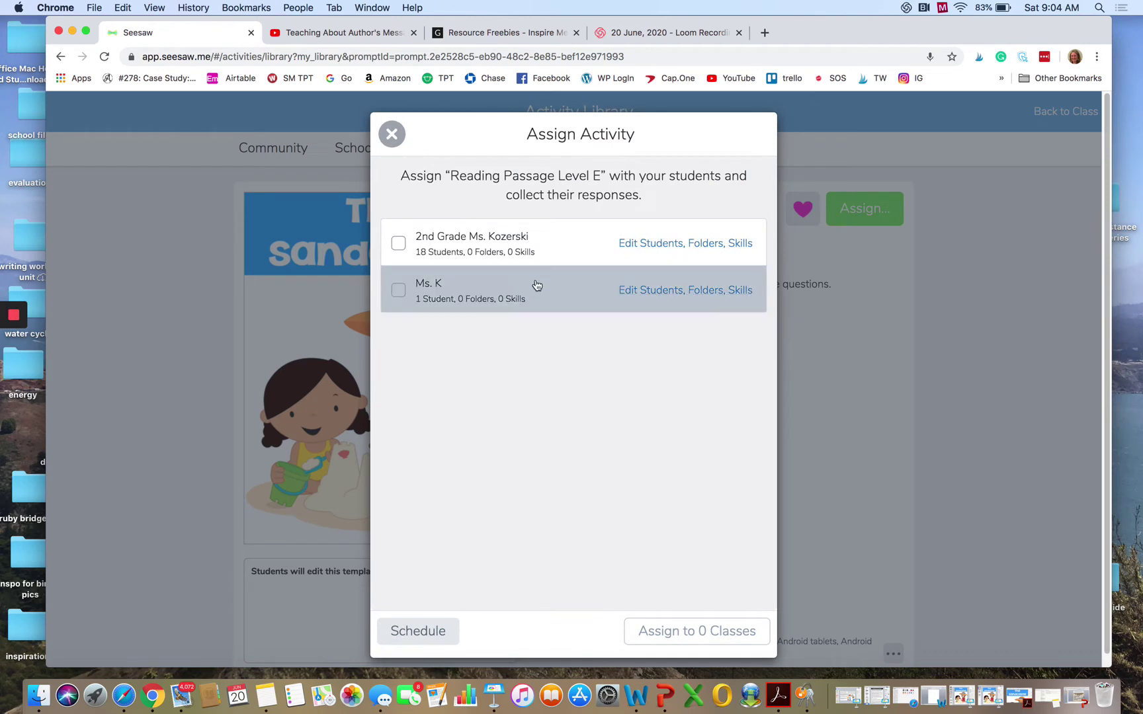
click(512, 289)
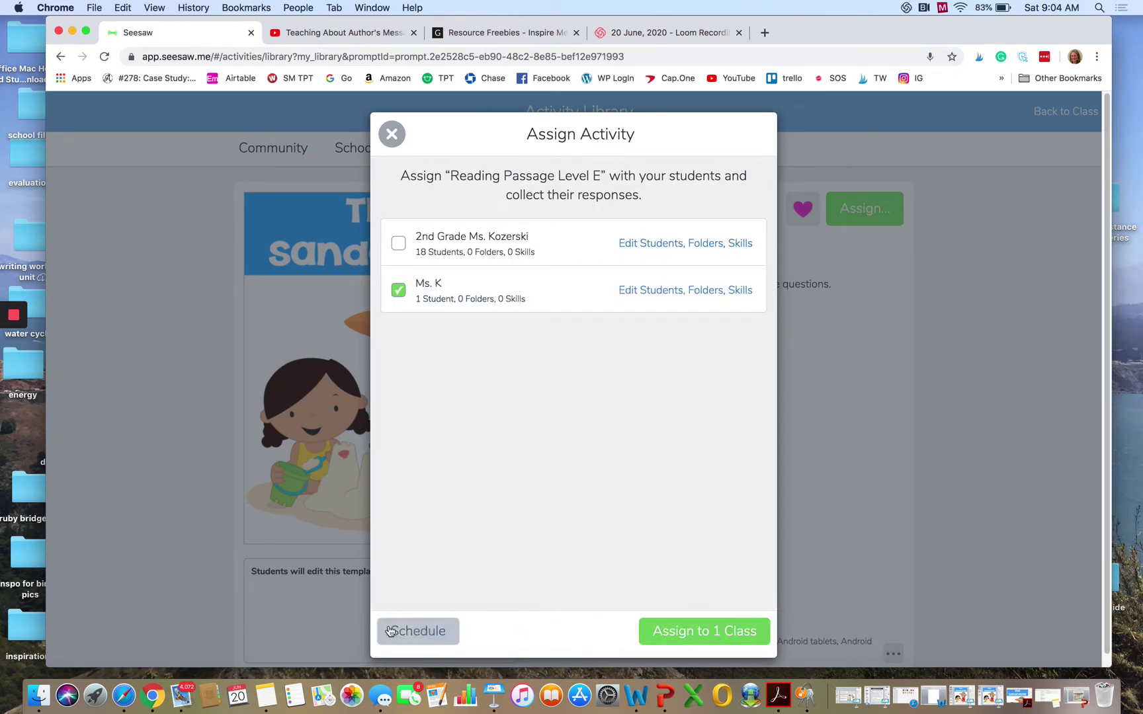
click(430, 640)
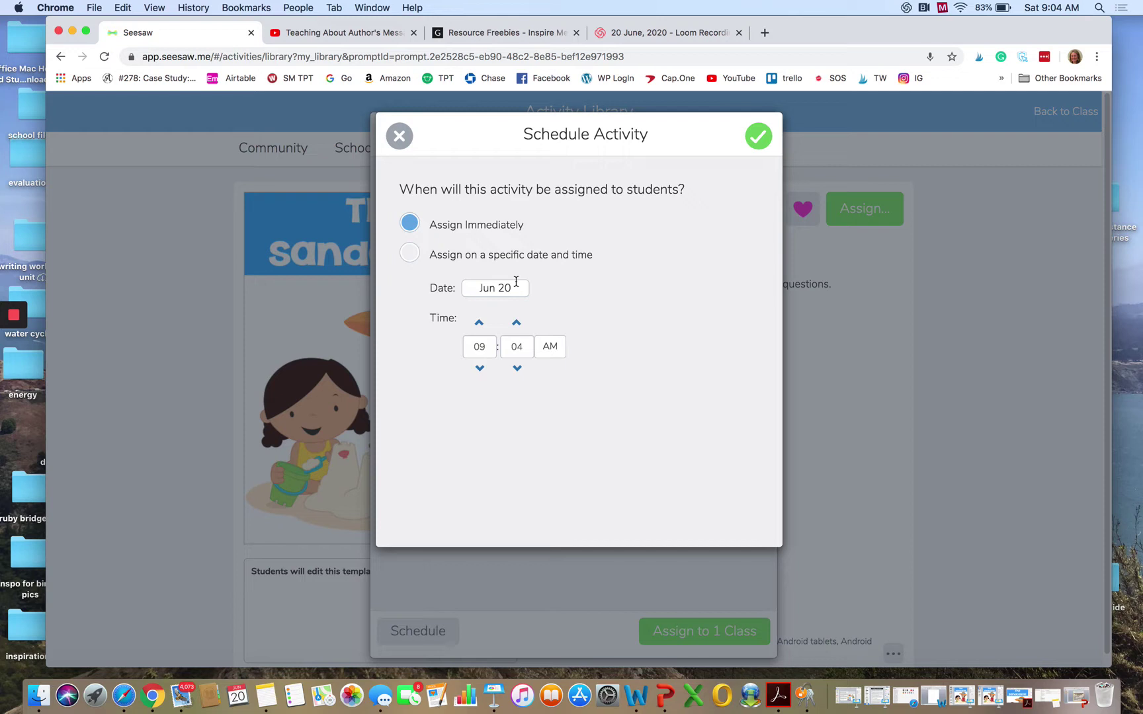
click(439, 260)
click(404, 140)
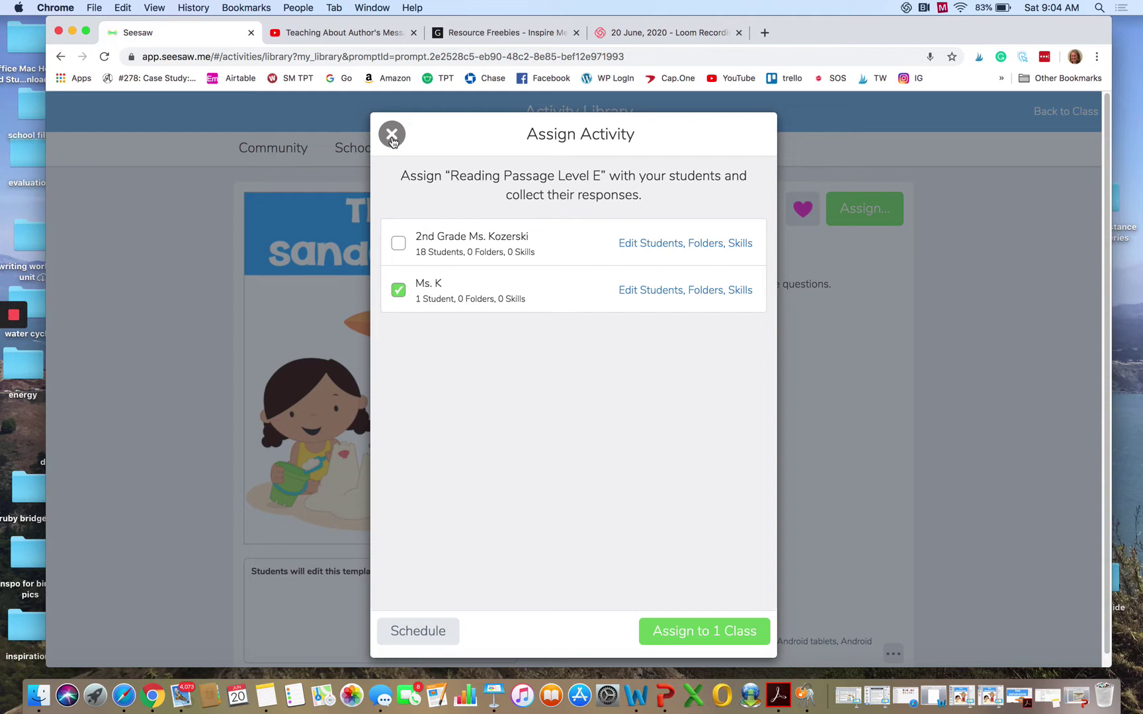
- Close the assign dialog and create a brand-new activity from the class Activities page
click(392, 135)
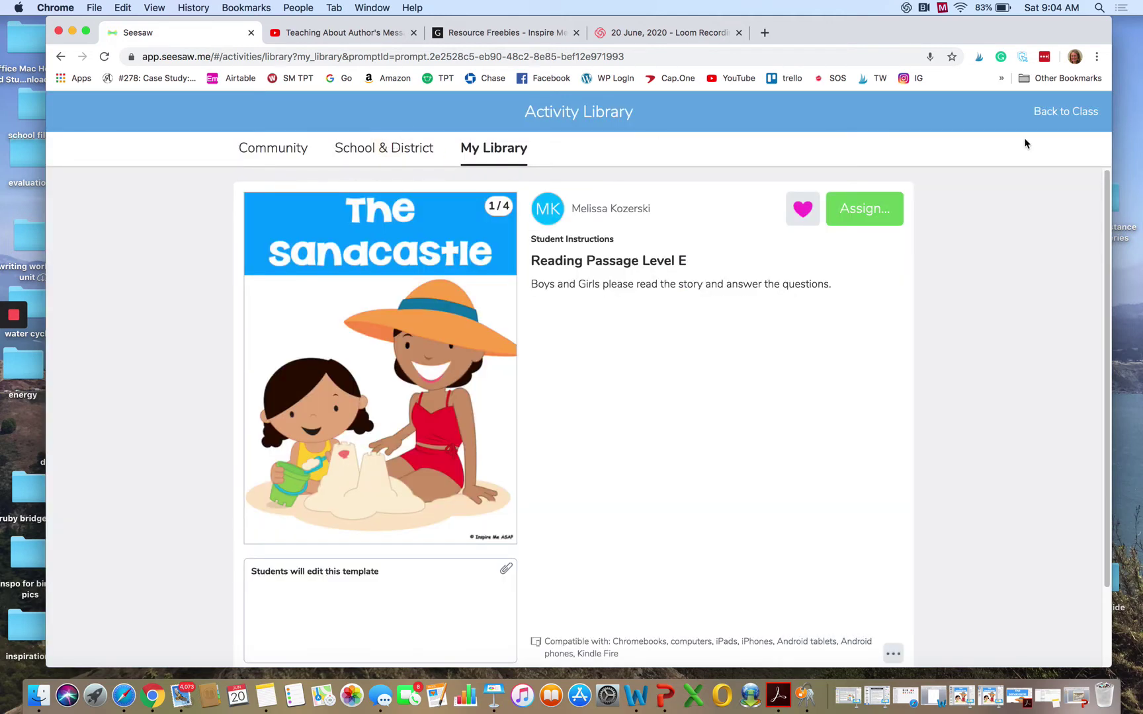
click(1084, 114)
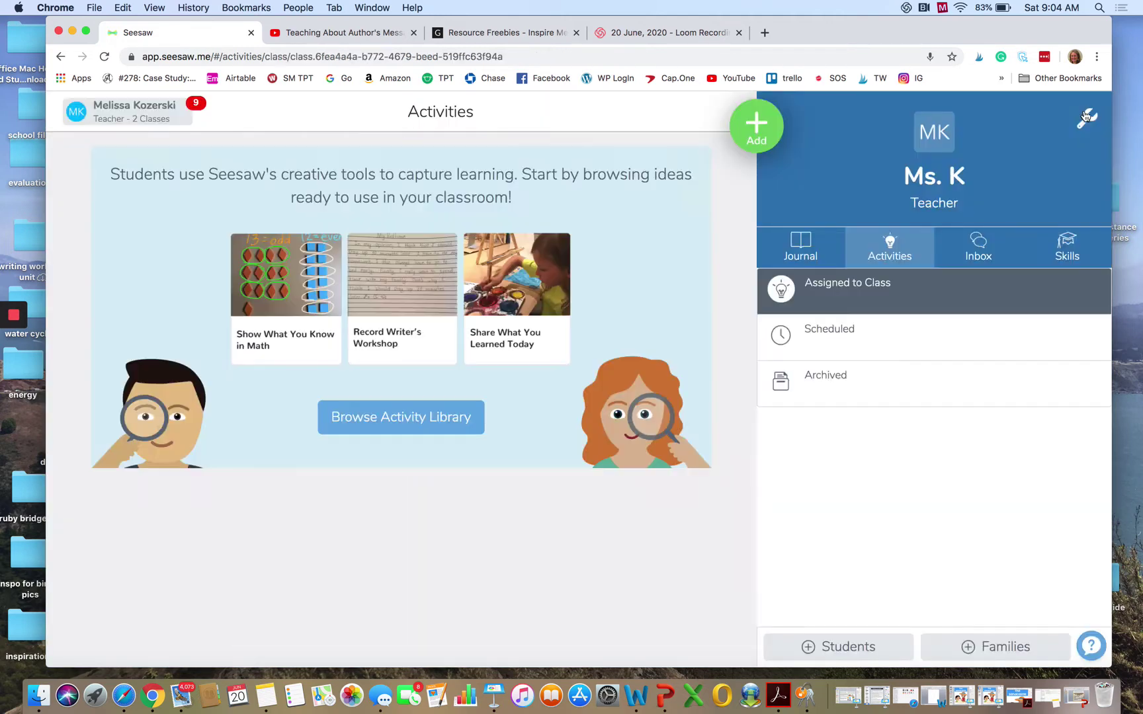
click(756, 130)
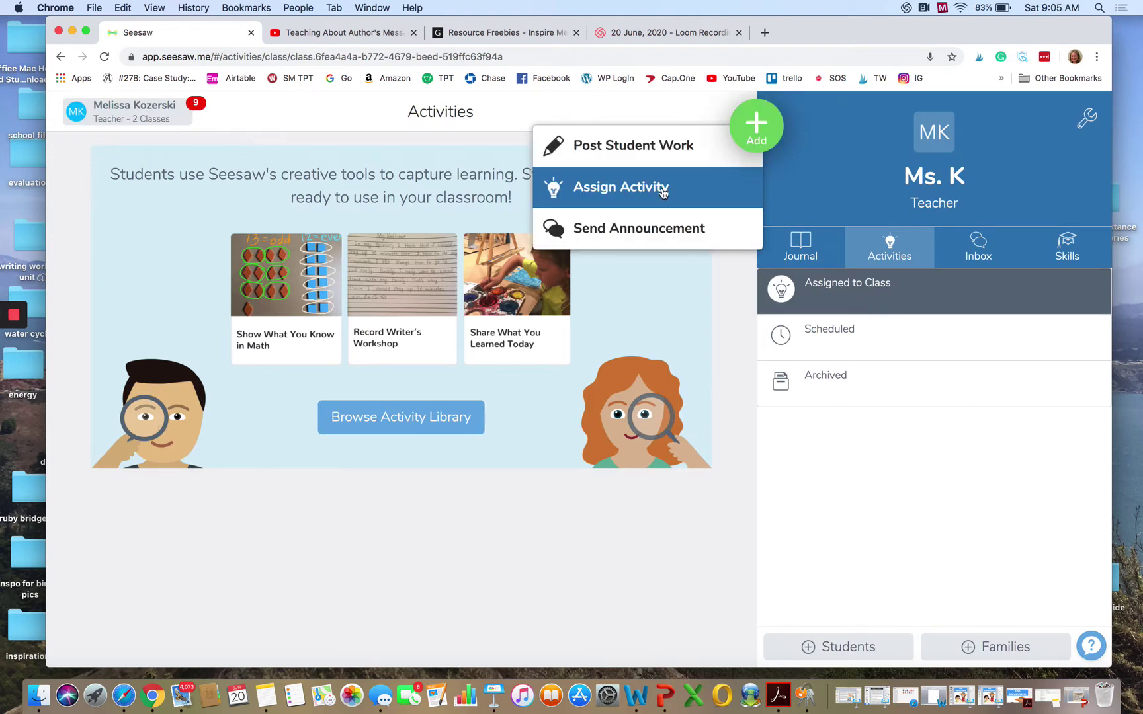
click(600, 189)
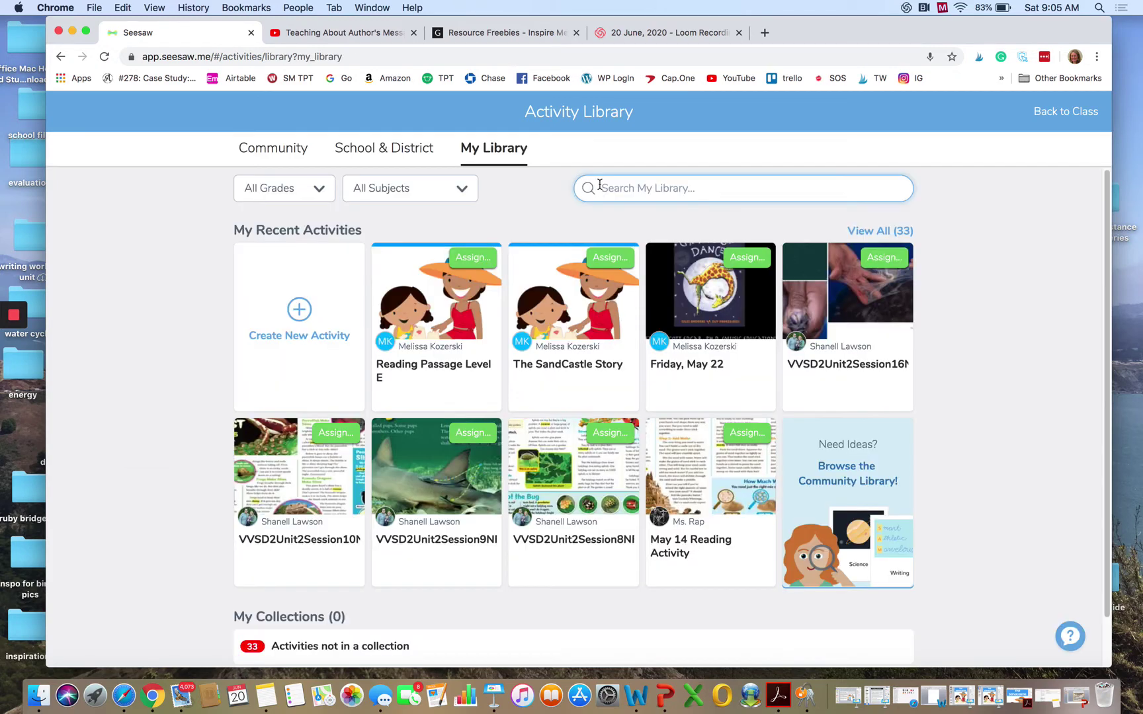
click(324, 306)
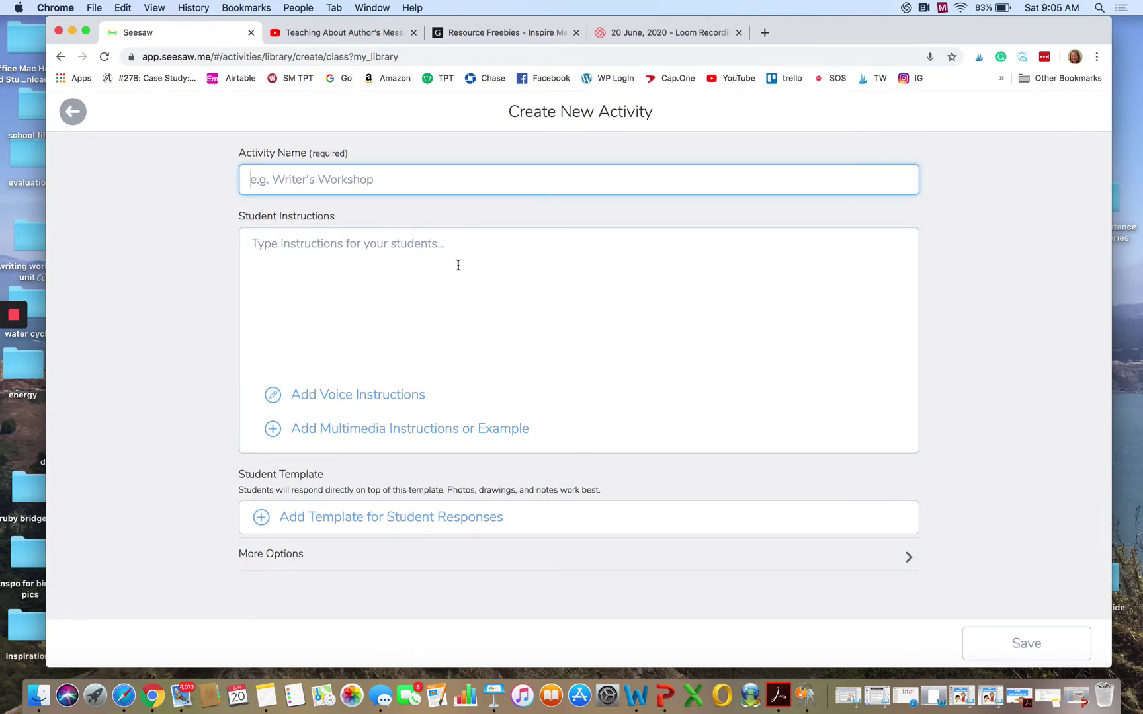
- Check the Author's Message video, then bring up the new activity's attach-item options
click(346, 35)
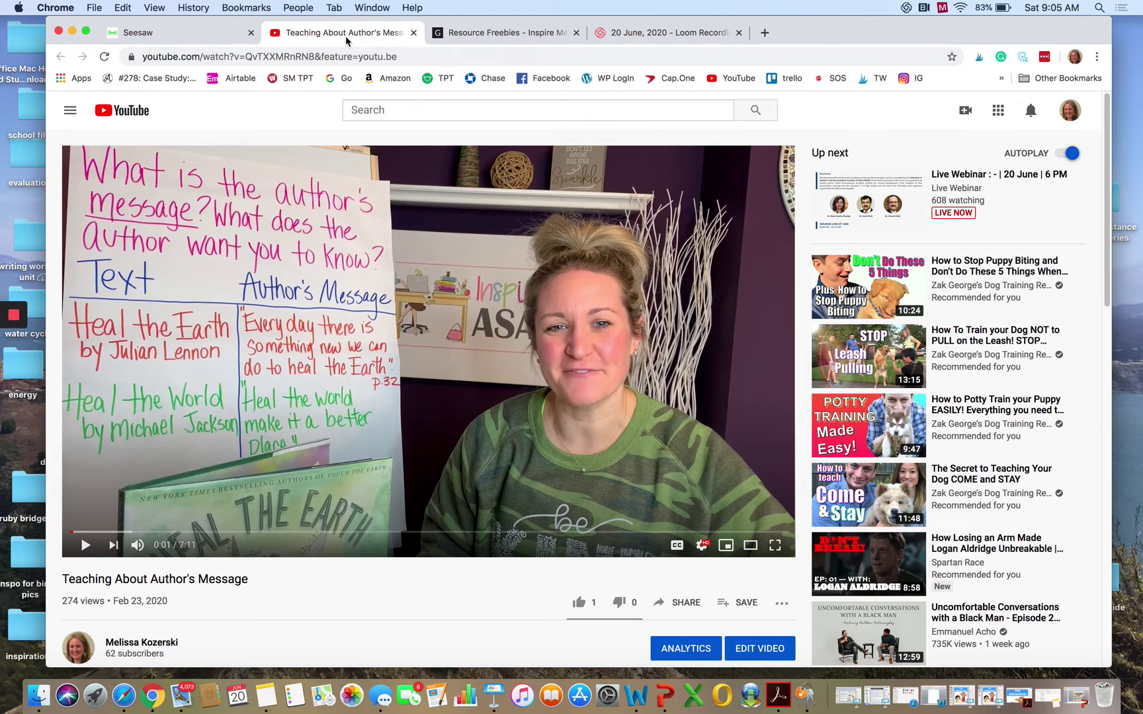
click(165, 42)
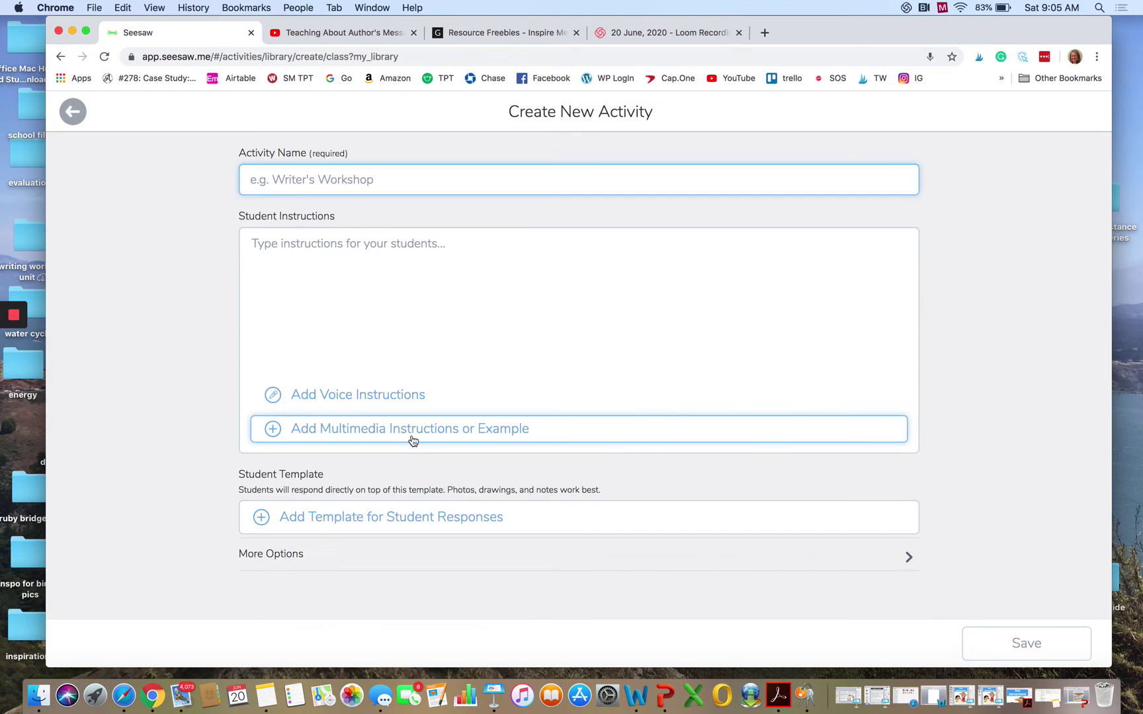
click(537, 435)
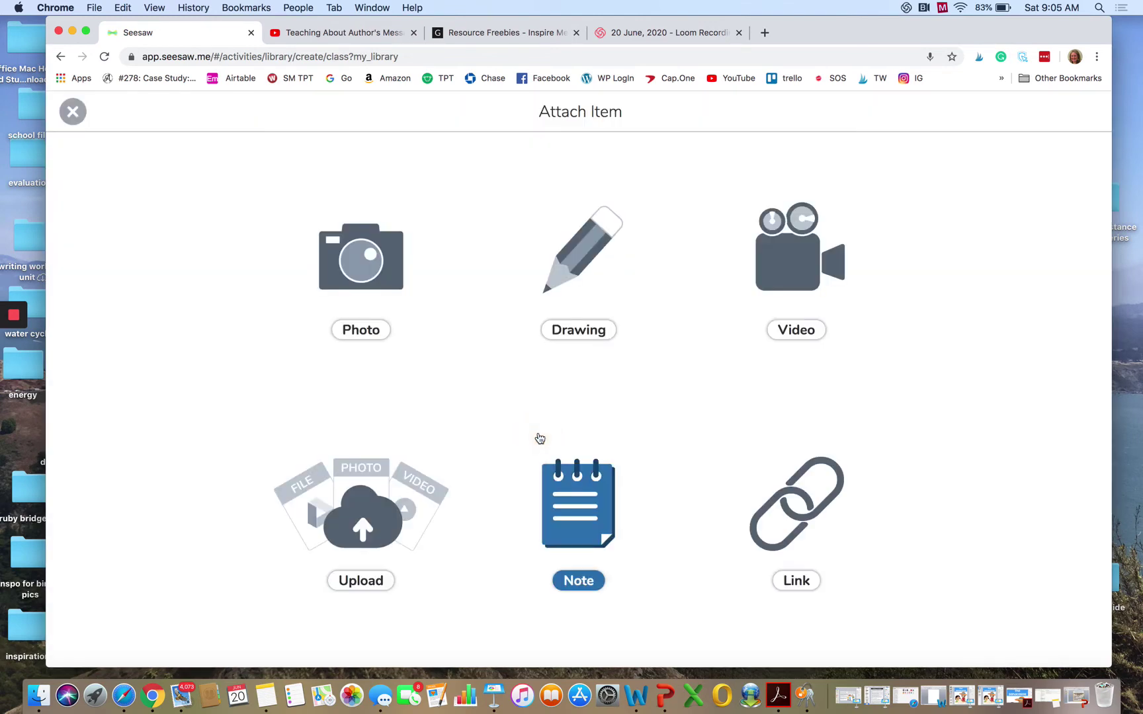
click(72, 111)
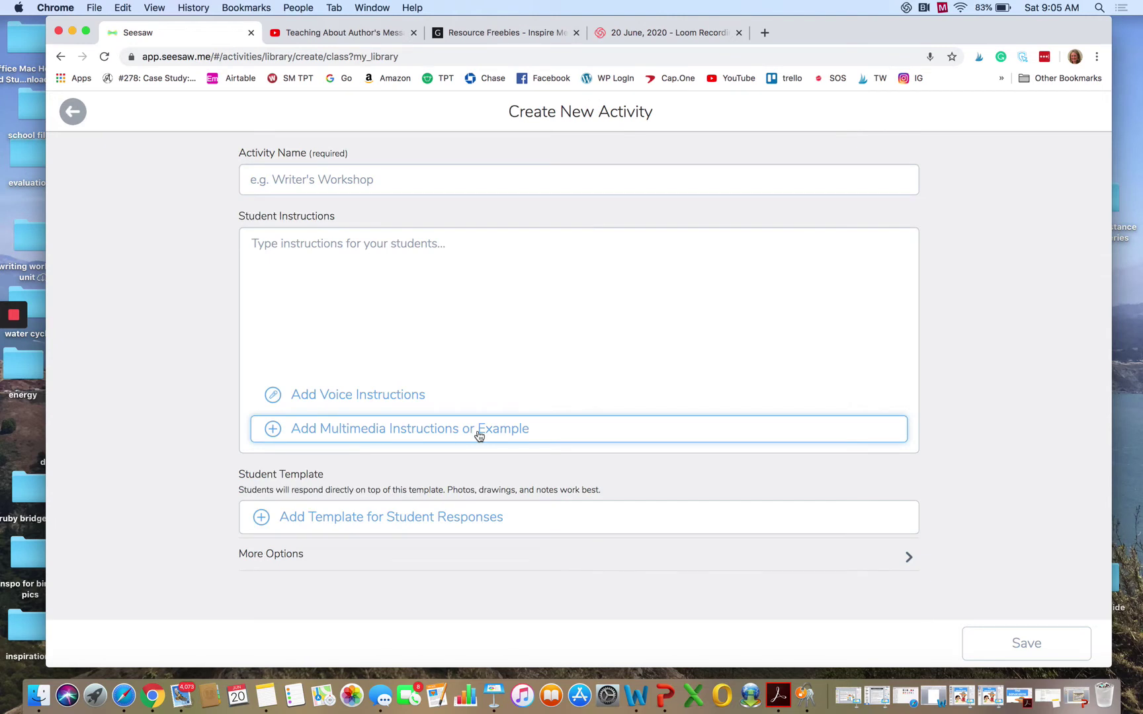
click(516, 433)
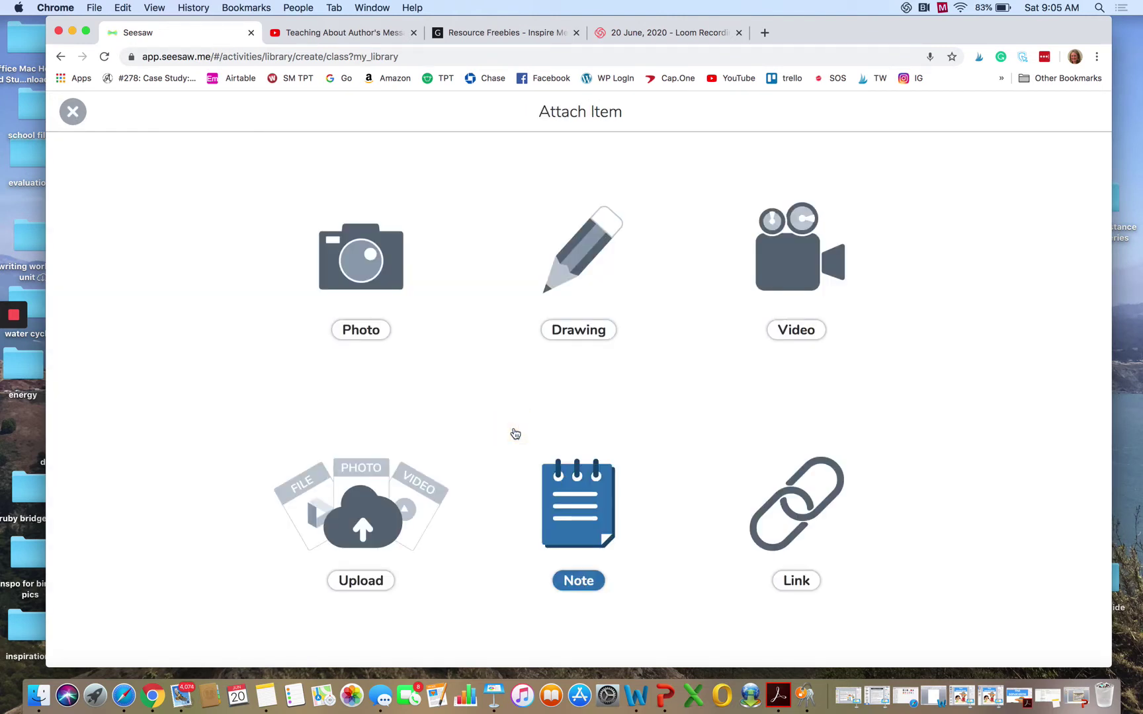
- Choose Link as the attachment, then switch to the Teaching About Author's Message video
click(823, 508)
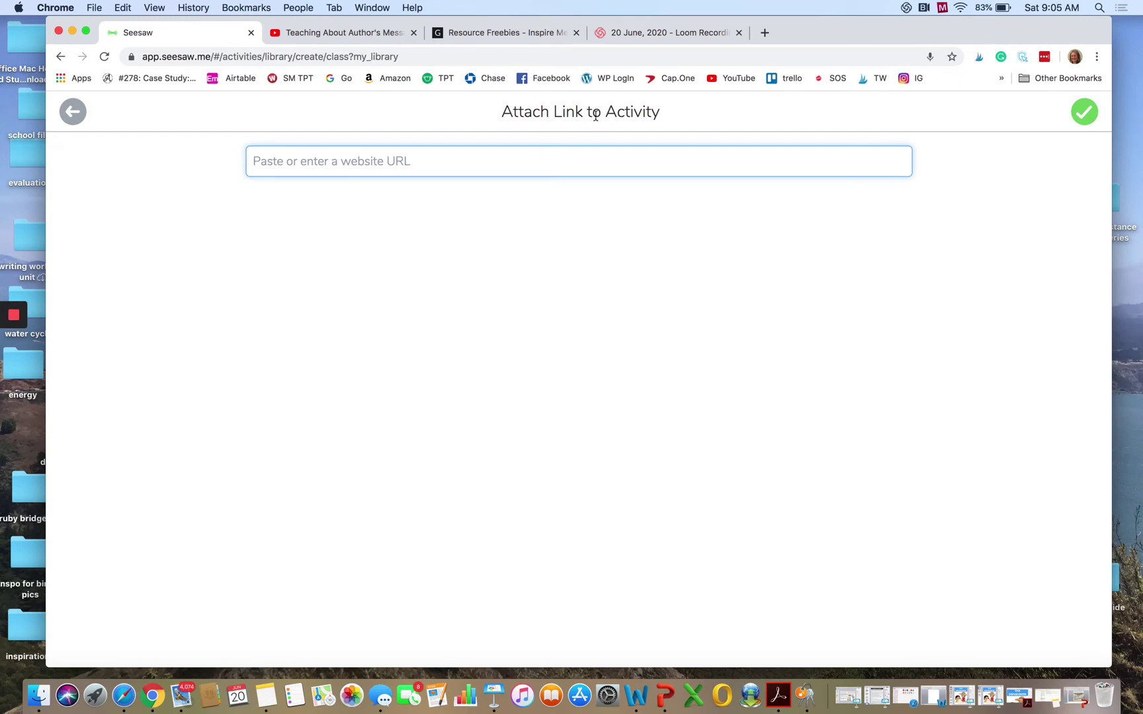
click(339, 35)
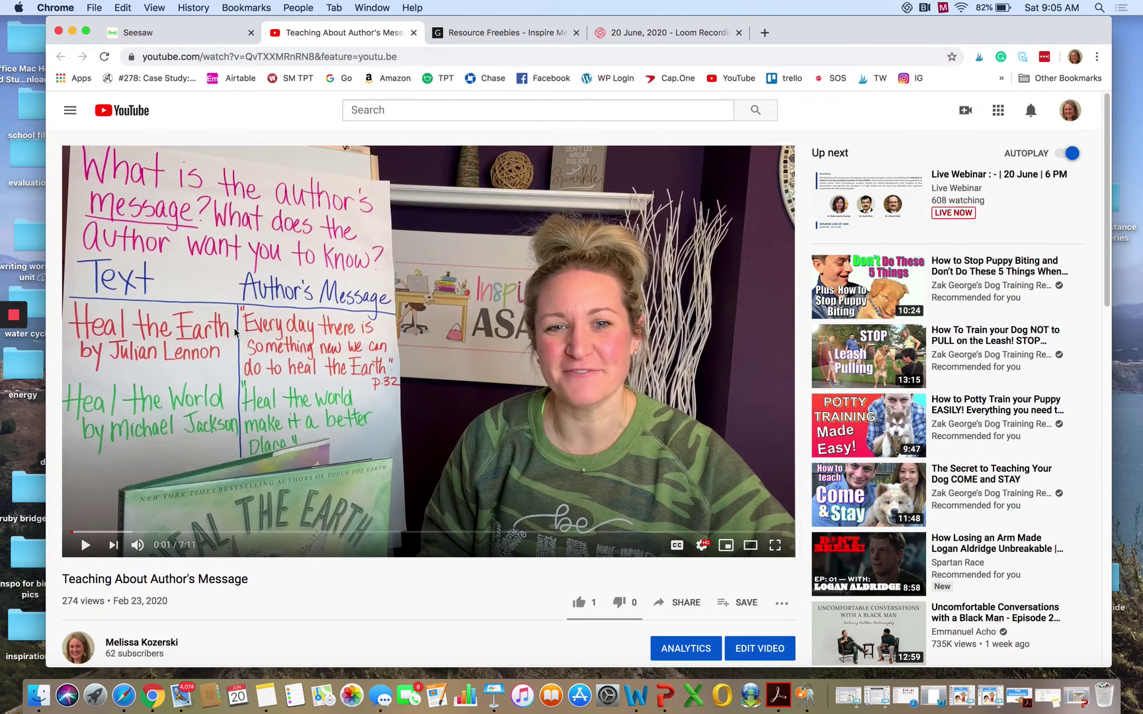
- Copy the video's YouTube share link and go back to the Seesaw tab
click(685, 604)
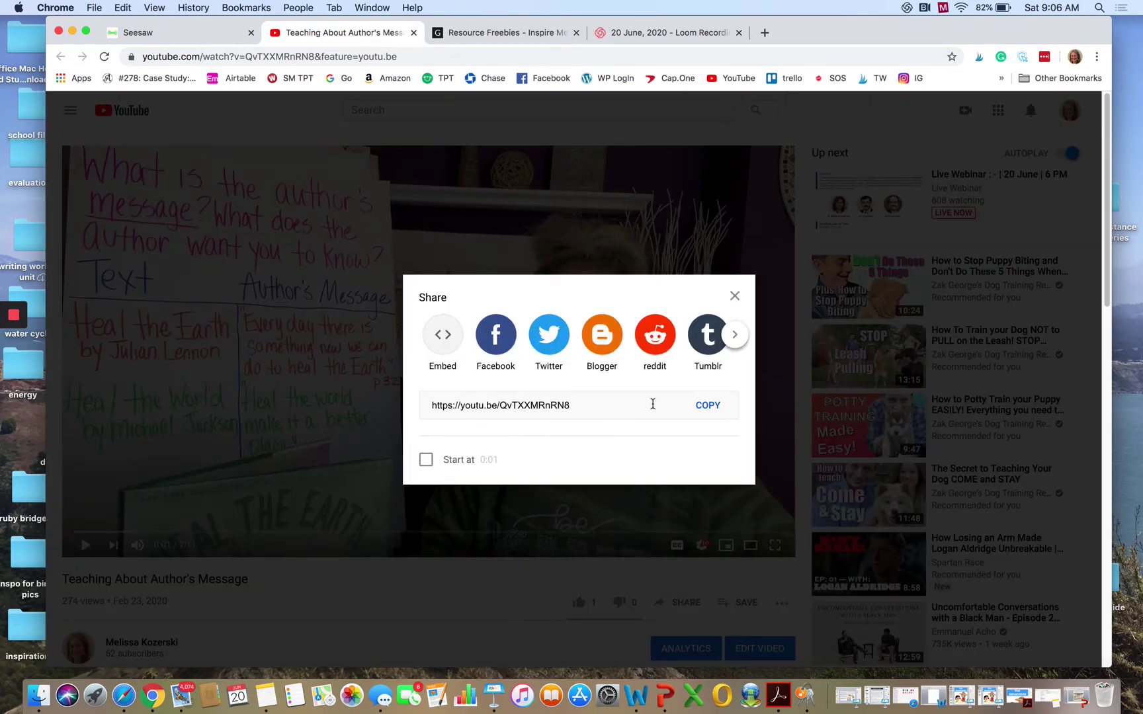
click(706, 405)
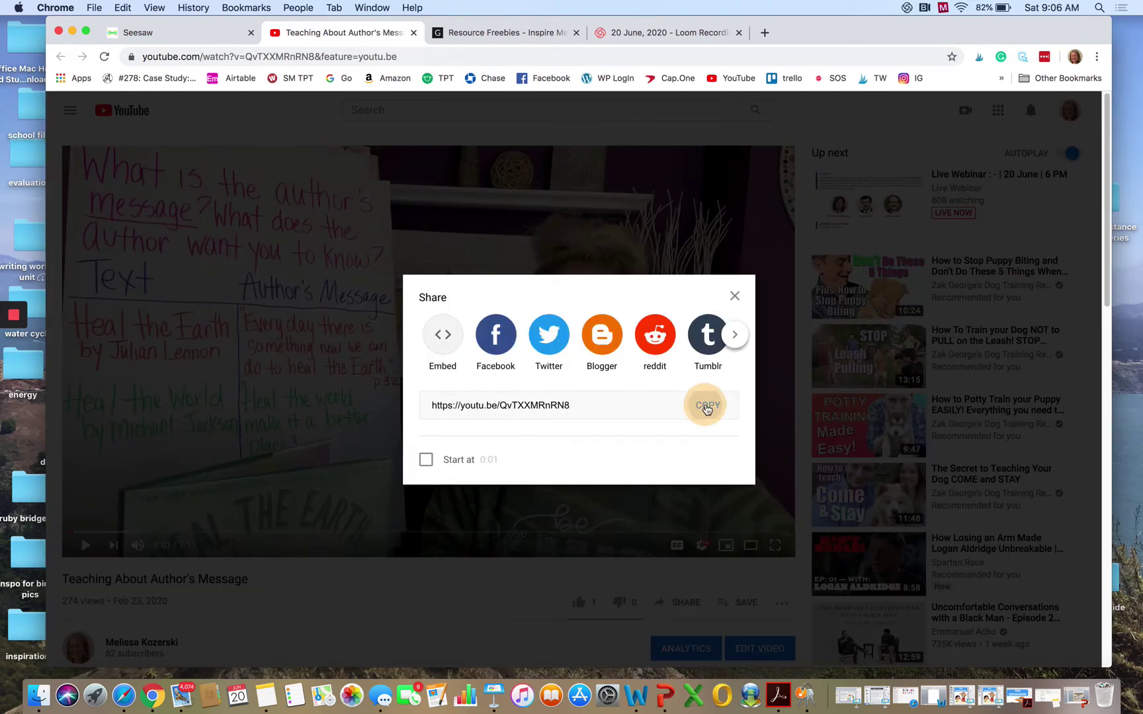
click(734, 296)
click(186, 33)
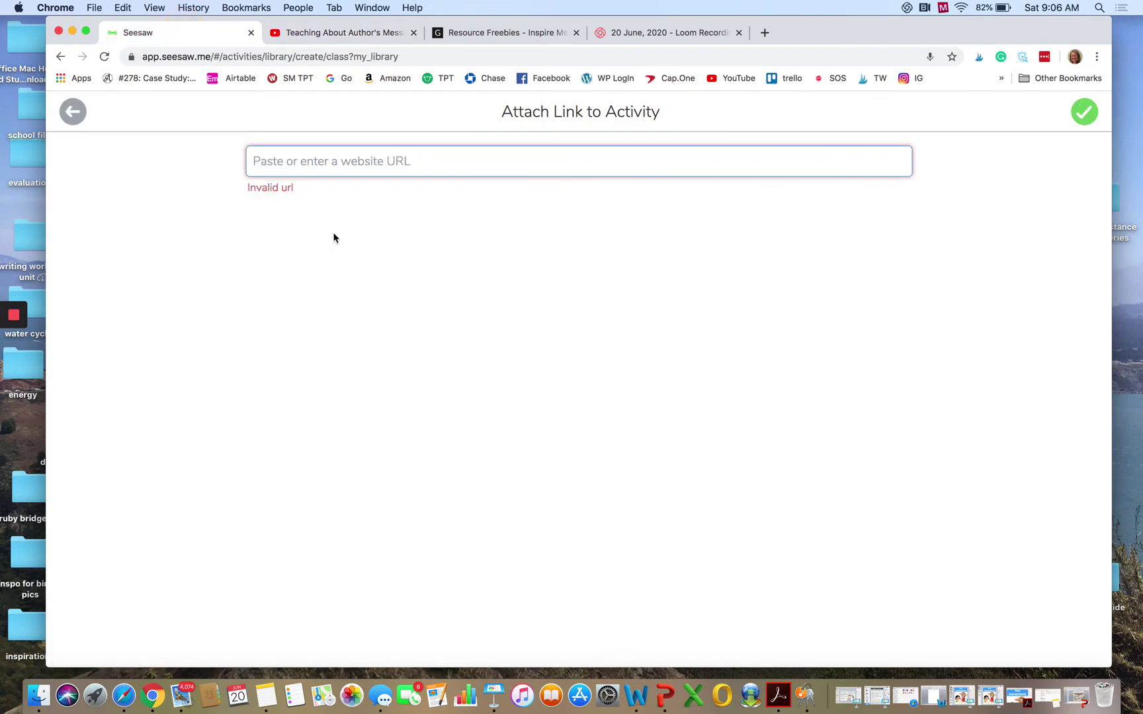
- Paste the copied video link as the URL and confirm it as the activity's example
click(124, 8)
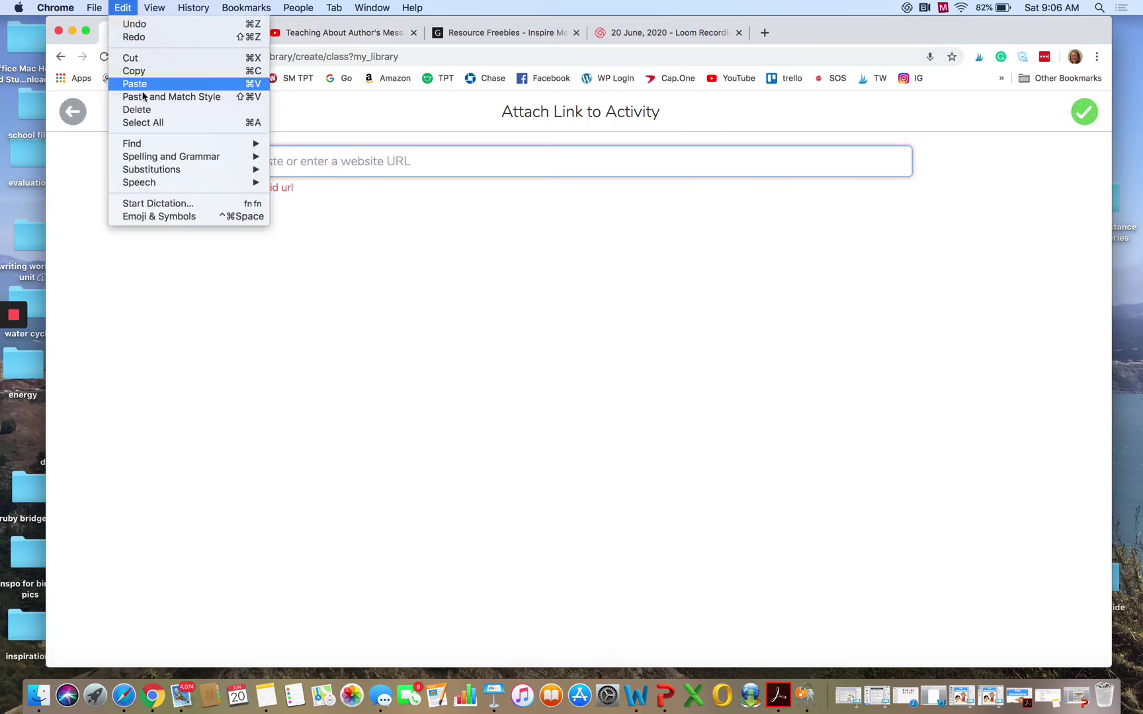
click(141, 83)
key(Return)
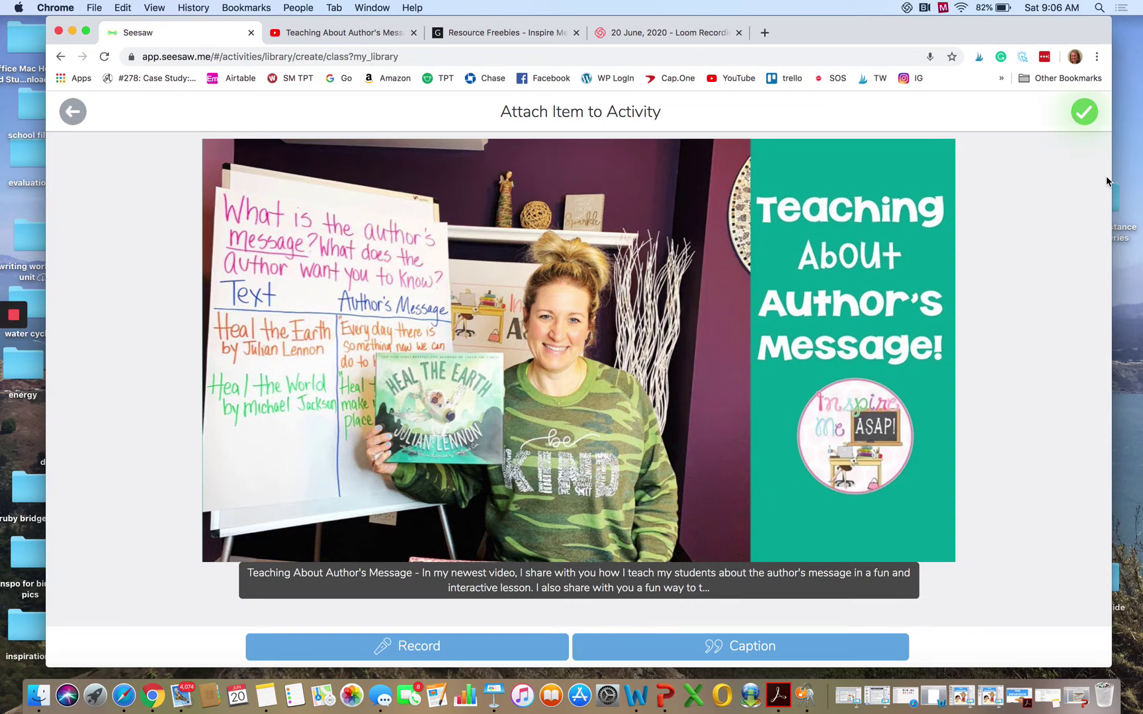
click(1085, 112)
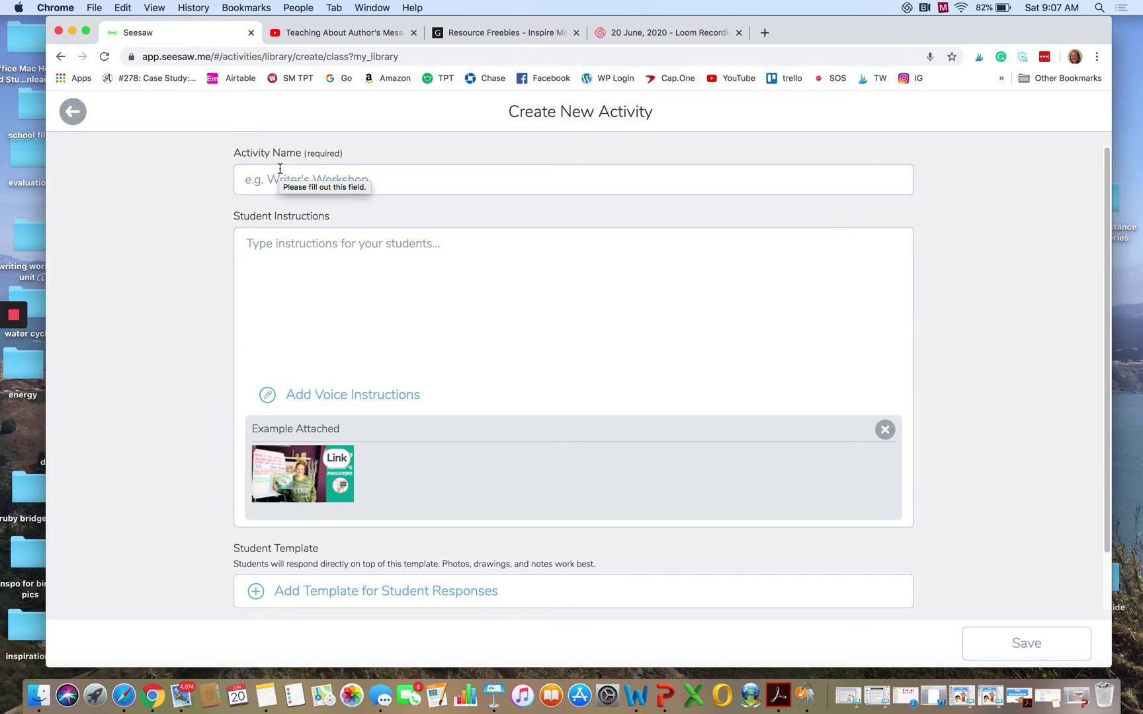
- Name the activity 'Author's Message' and begin instructions: 'Readers, first watch the minilesson on my video. Then,'
click(259, 181)
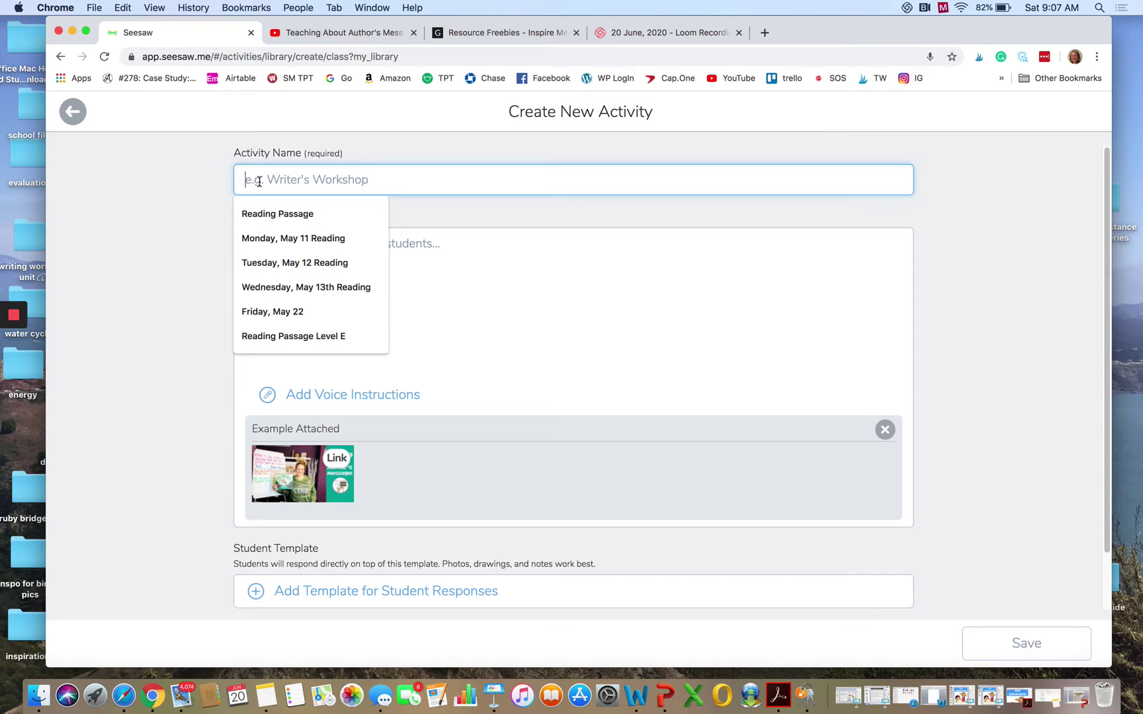
text(A)
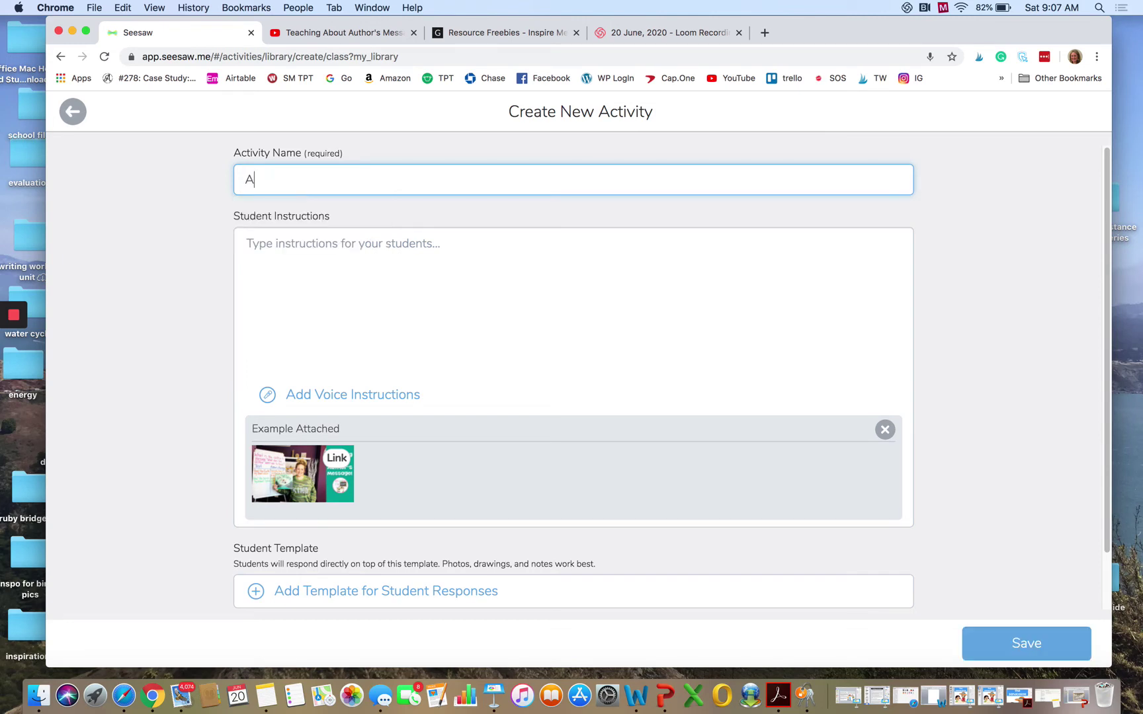
text(uthor's Message)
click(254, 258)
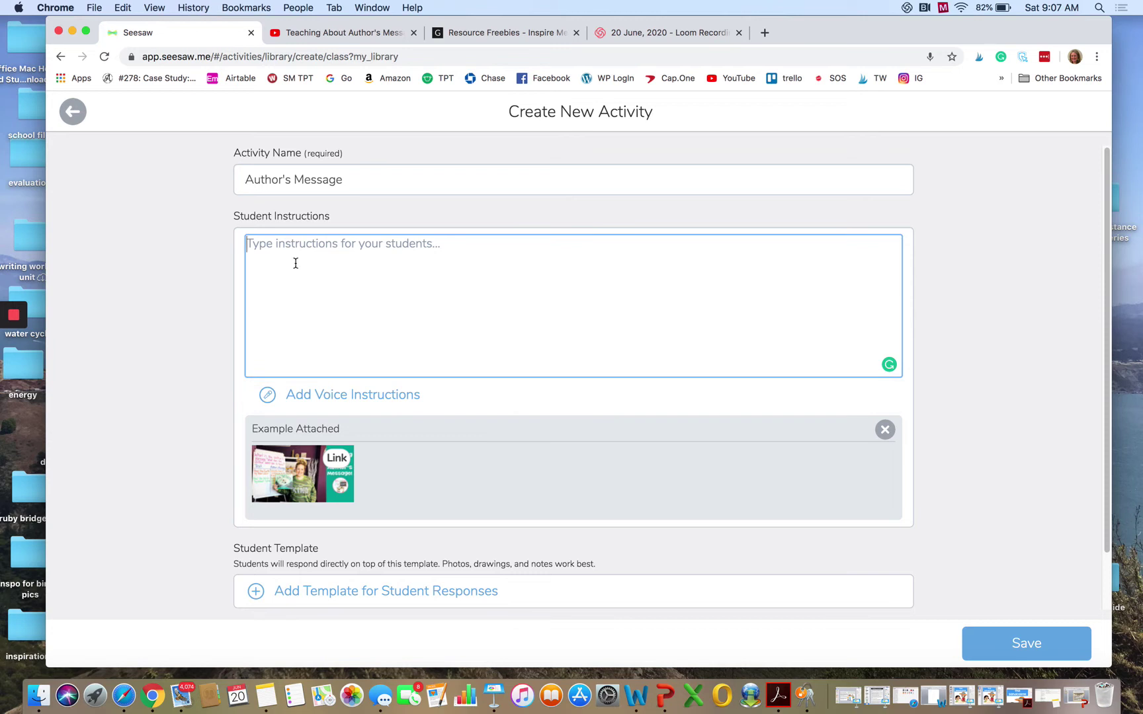
text(Readers, )
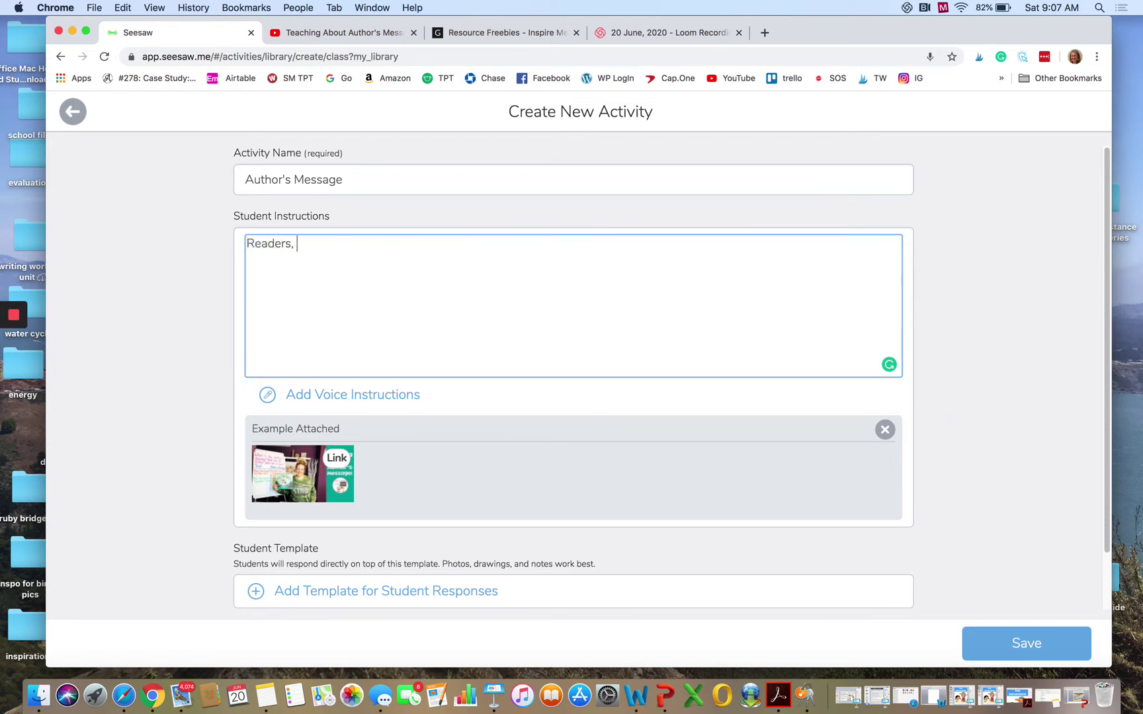
text(first watch the minni)
key(BackSpace)
key(BackSpace)
text(ilesson on)
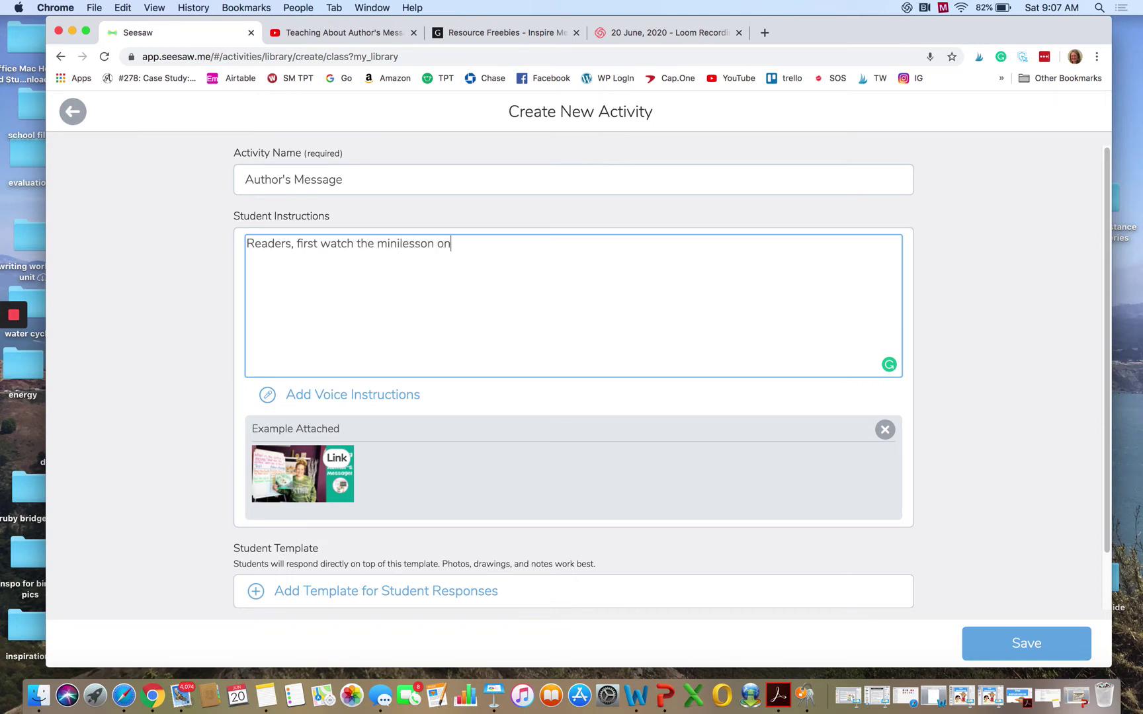
text( my video. THen,)
key(BackSpace)
key(BackSpace)
key(BackSpace)
text(hen,)
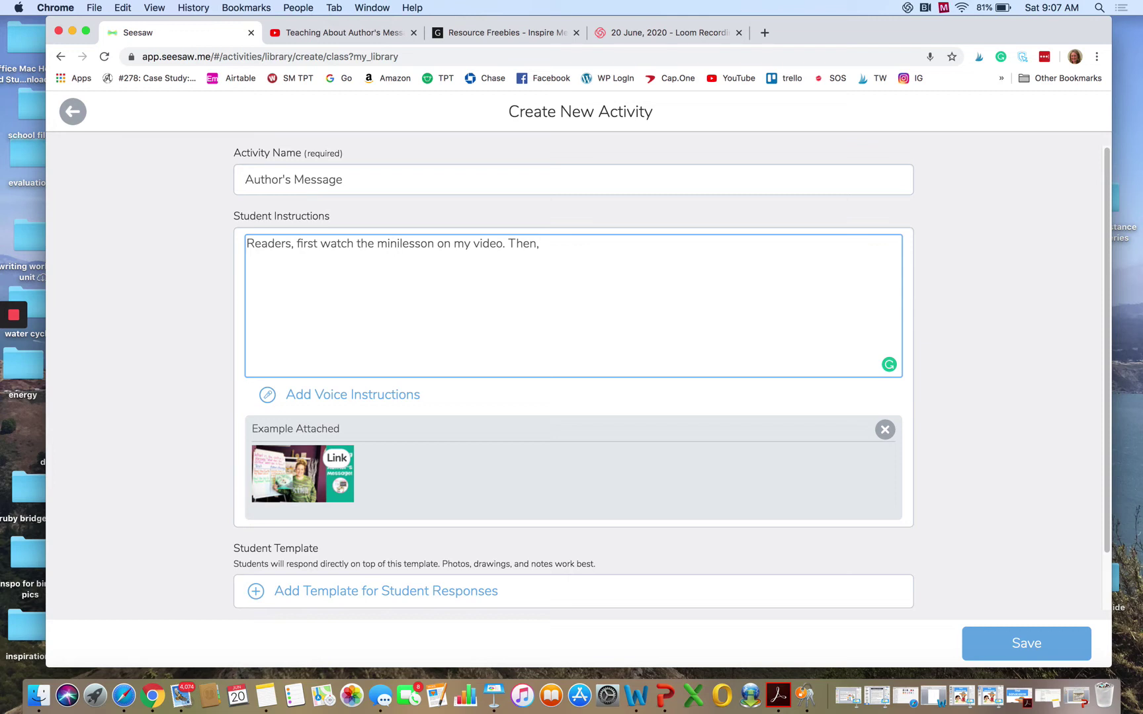
- Finish with 'when you are done, identify the author's purpose of the book you are reading.' and save
text(when you are done, identify the )
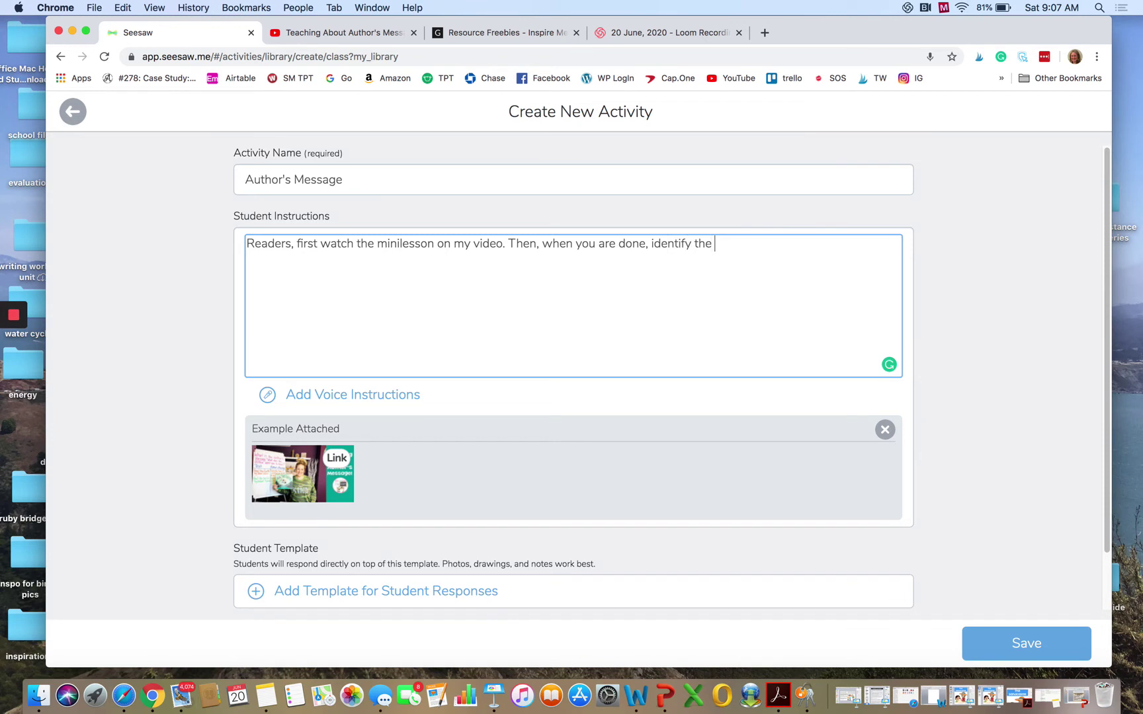
text(author's purpose of theb)
key(BackSpace)
text(book you are )
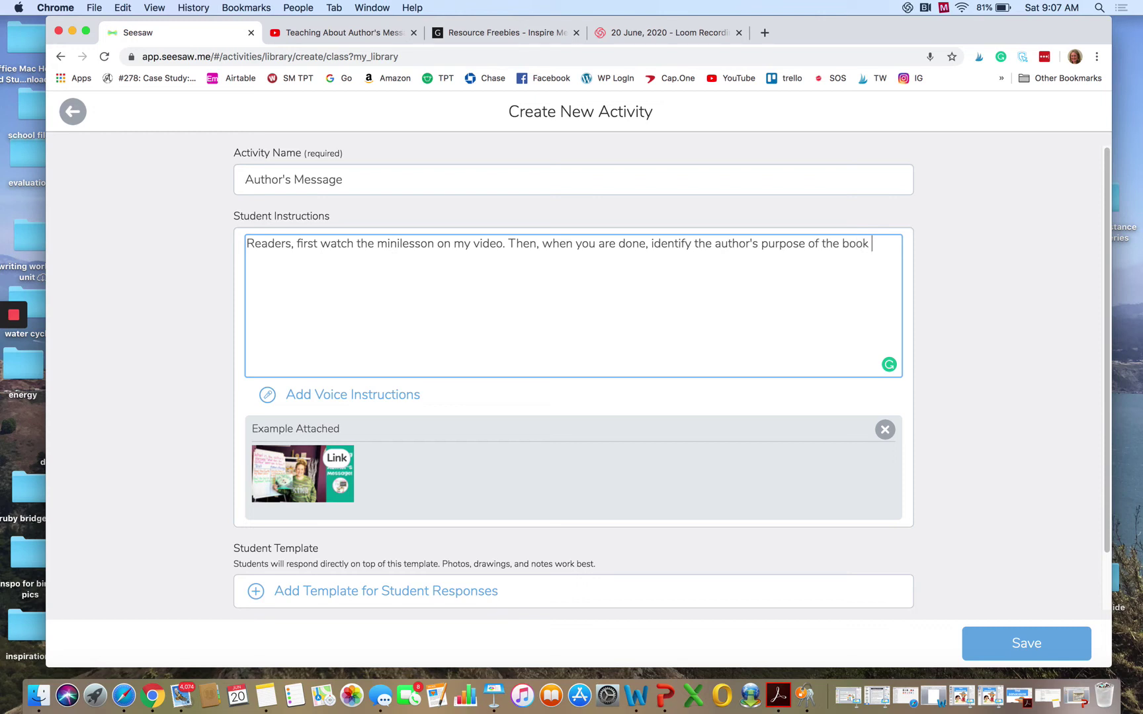
text(reading.)
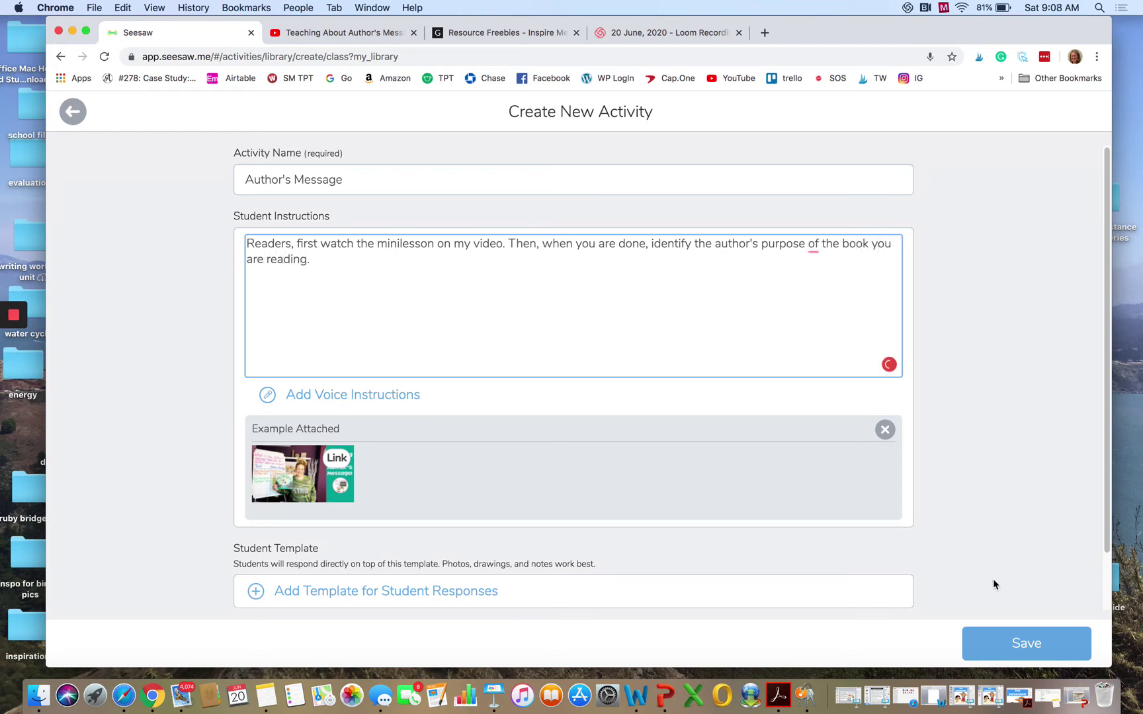
click(1015, 640)
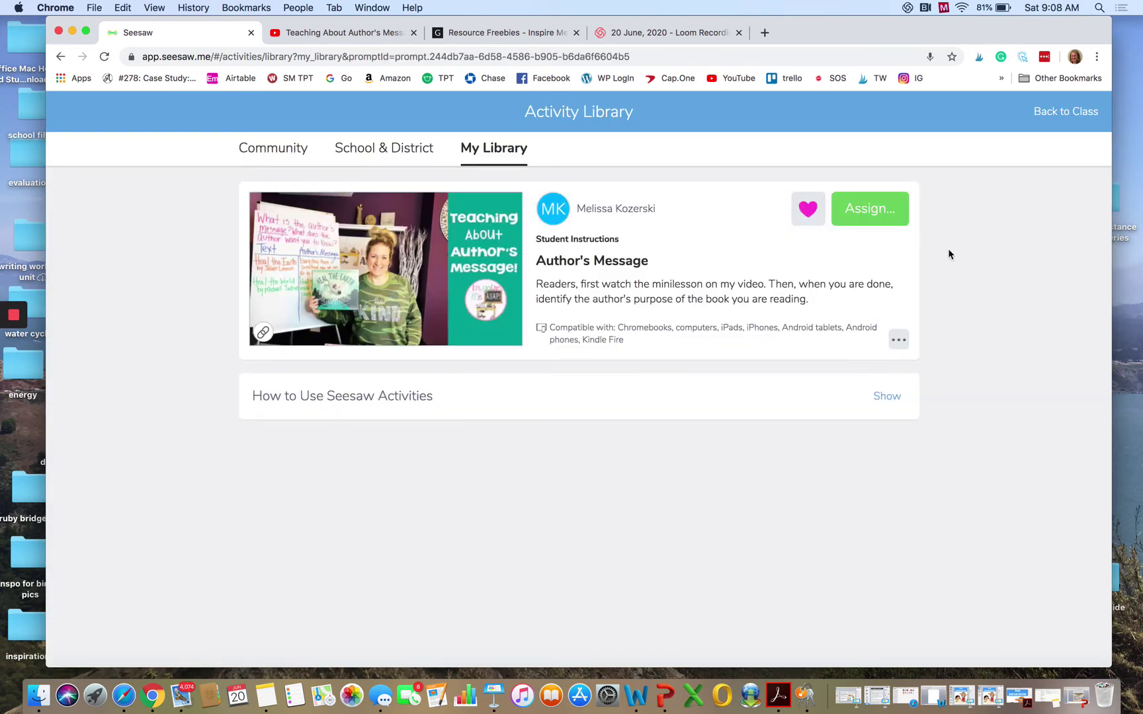
- Pick one class for Author's Message, keep immediate assignment, and return to the YouTube video
click(880, 219)
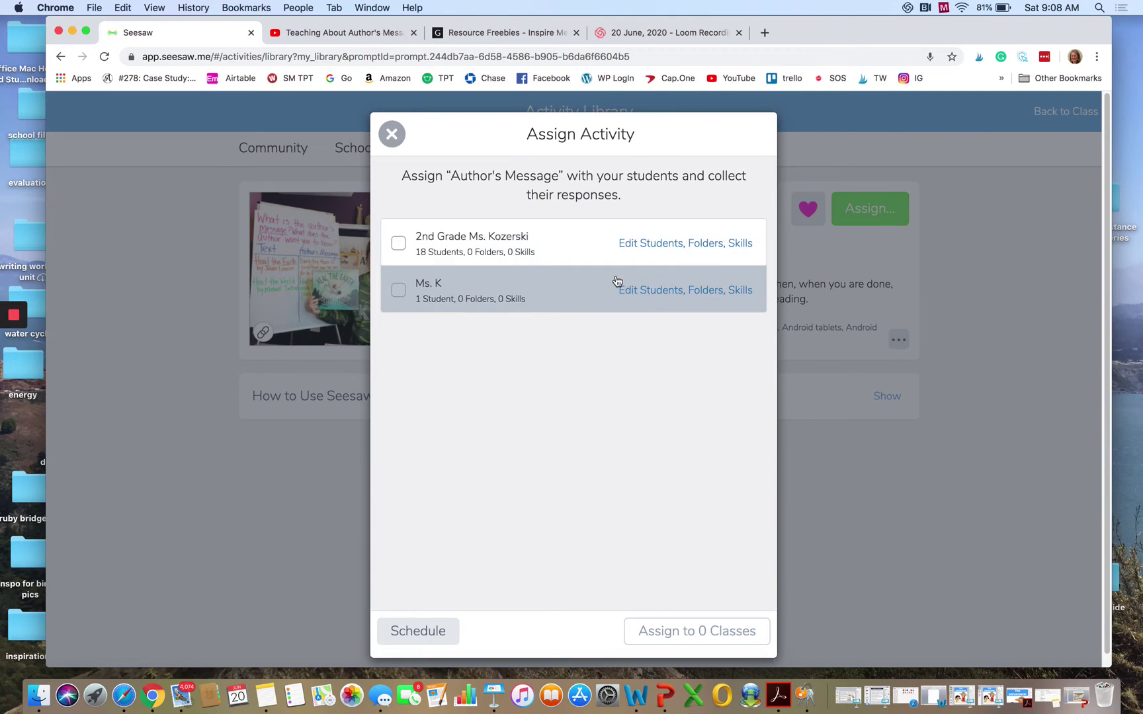
click(592, 291)
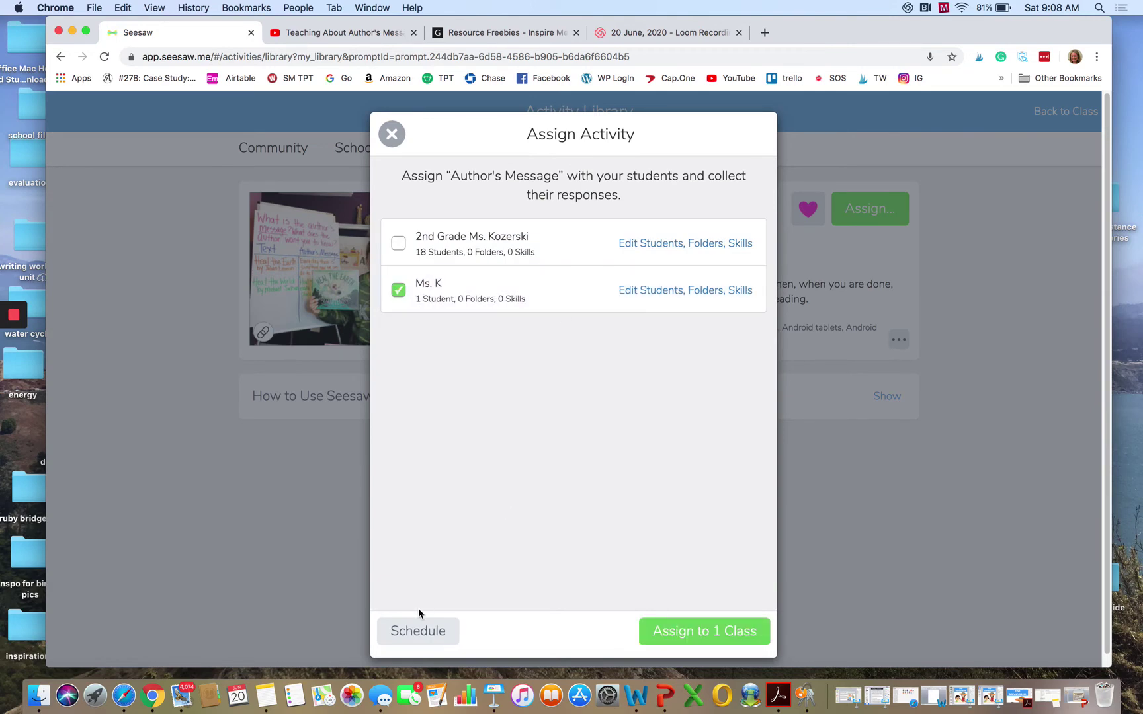
click(418, 628)
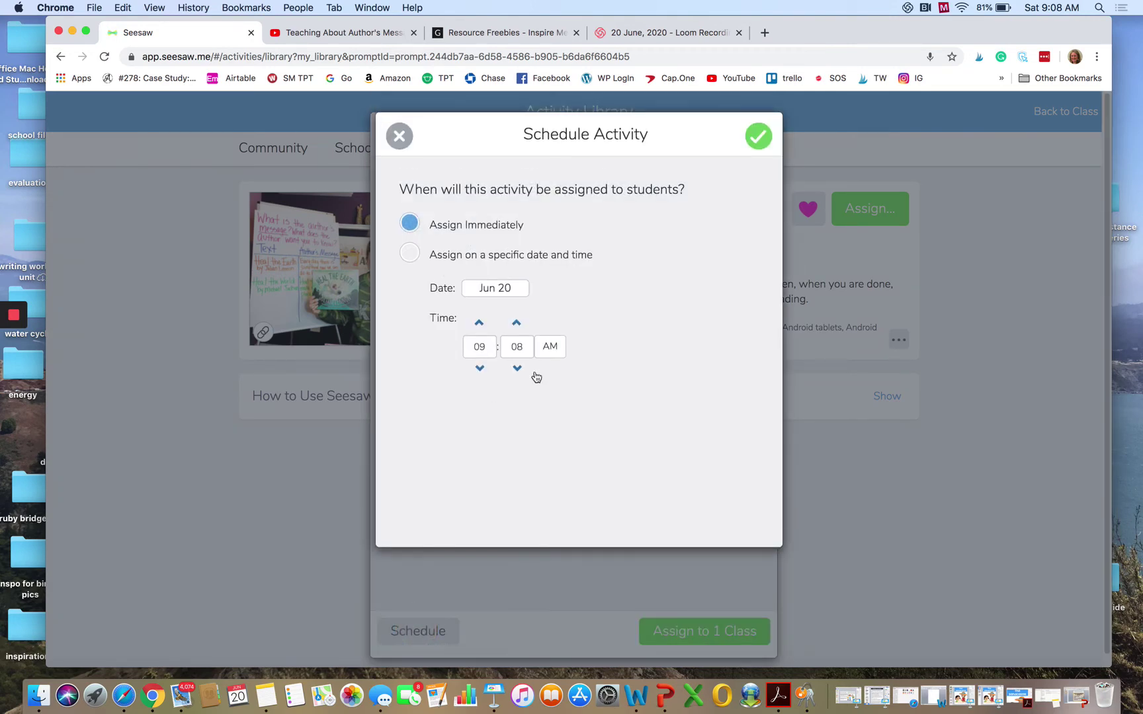
click(759, 139)
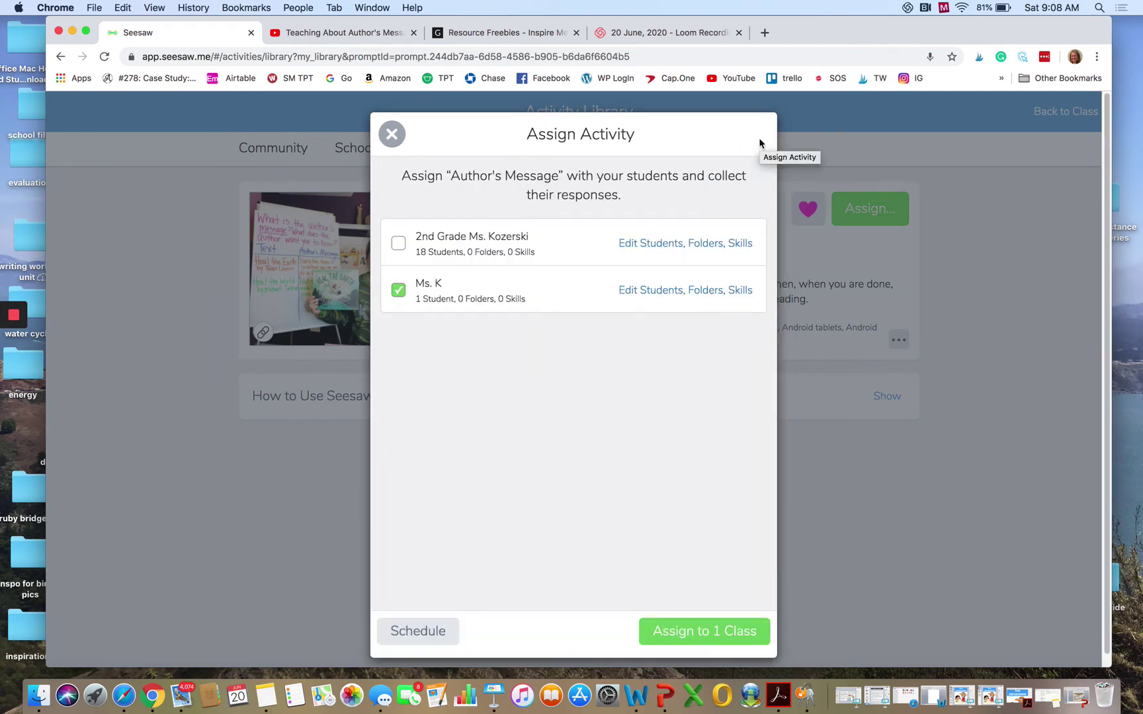
click(331, 39)
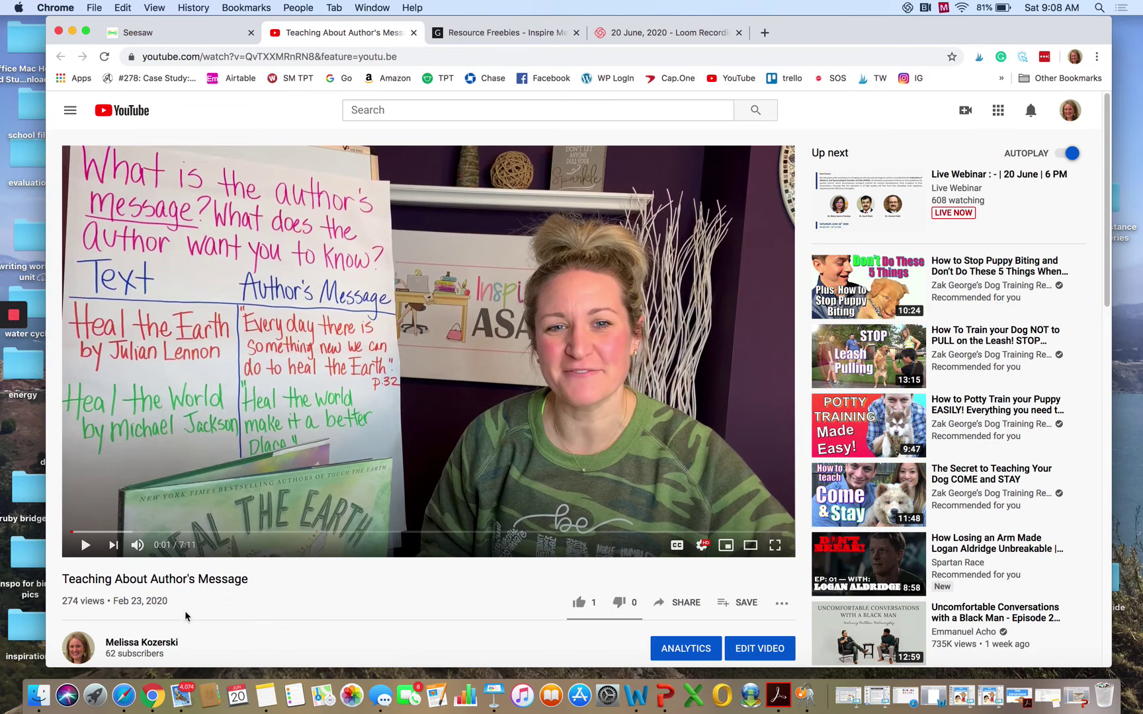
- Browse the channel's Videos list to the reader's workshop sticky-notes video
click(153, 647)
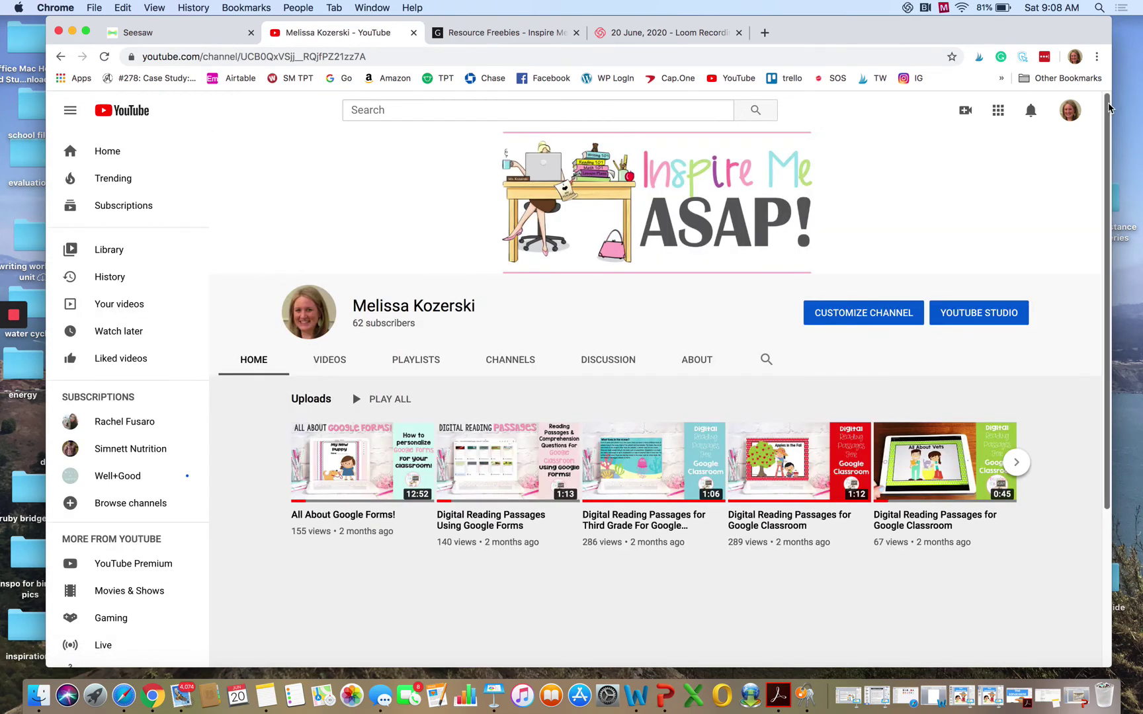
drag(1108, 103, 1107, 145)
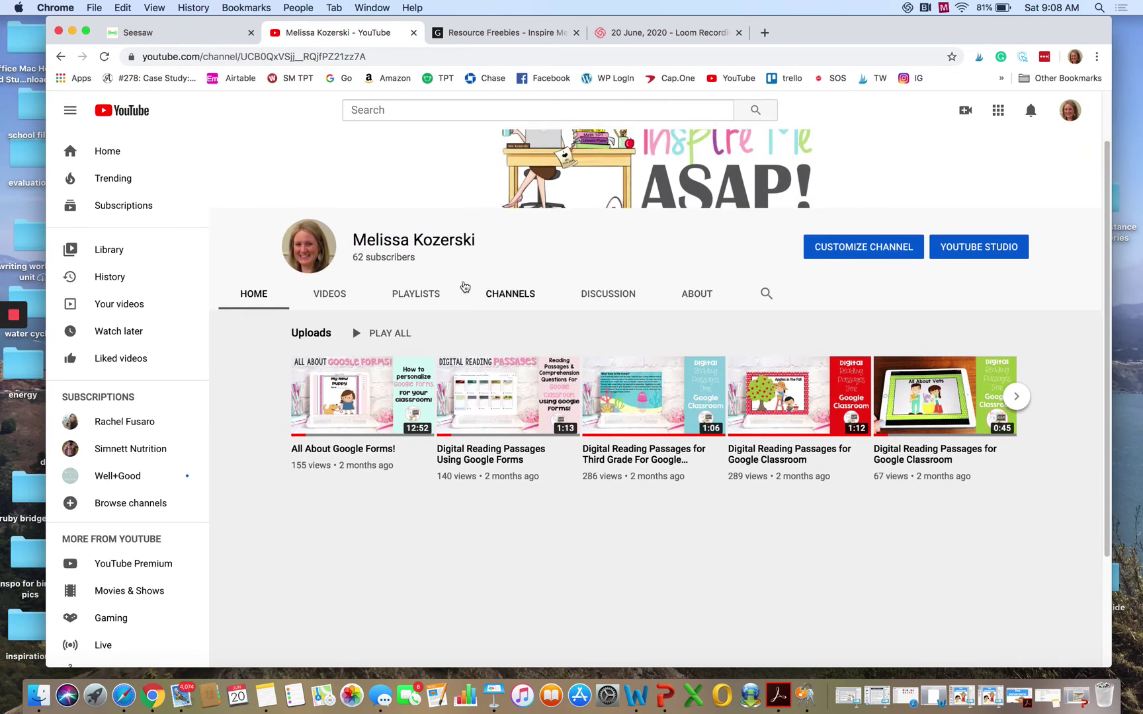
click(318, 295)
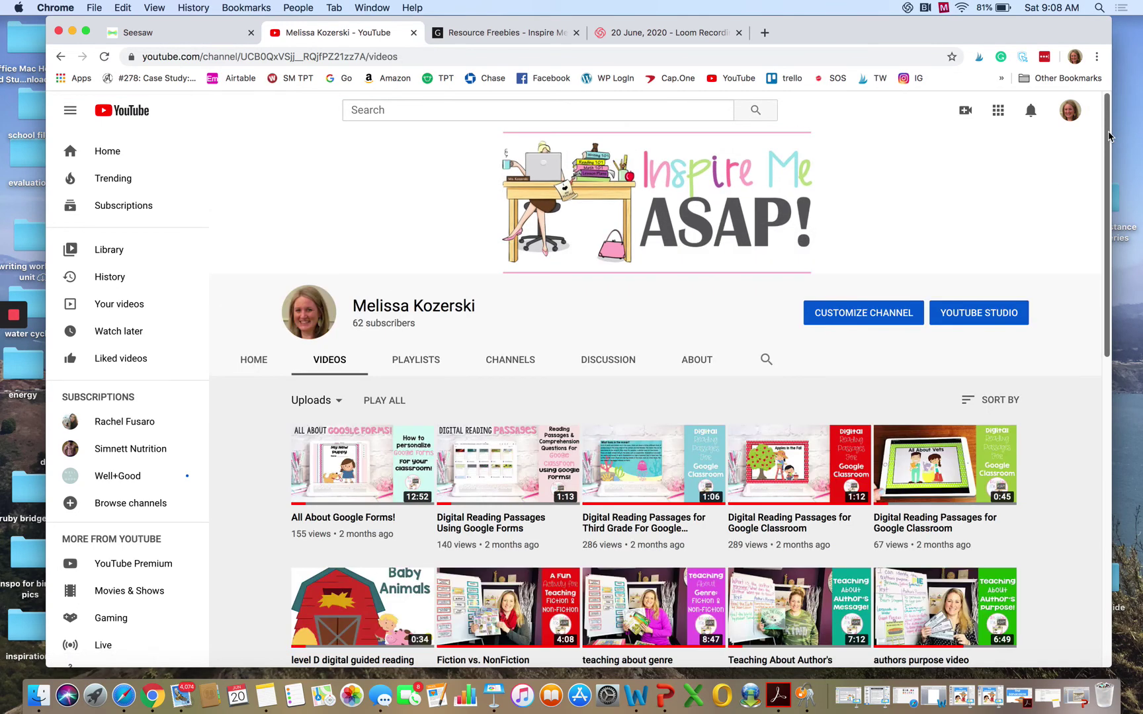
drag(1111, 160, 1118, 269)
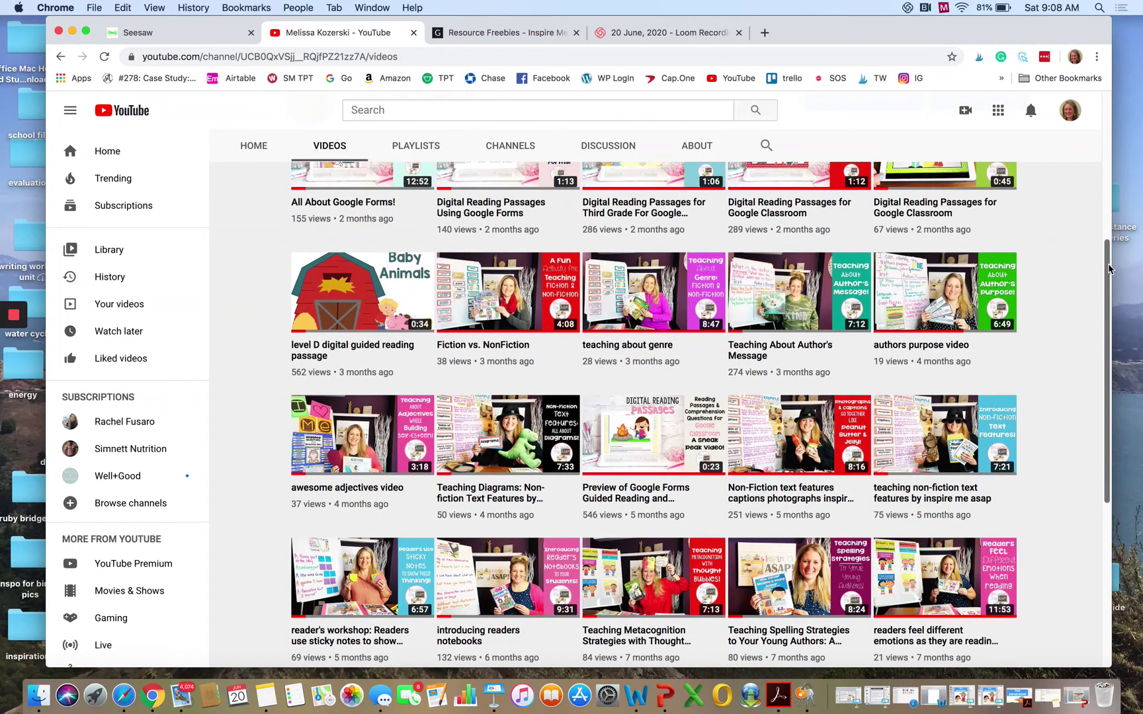
drag(1111, 265, 1105, 344)
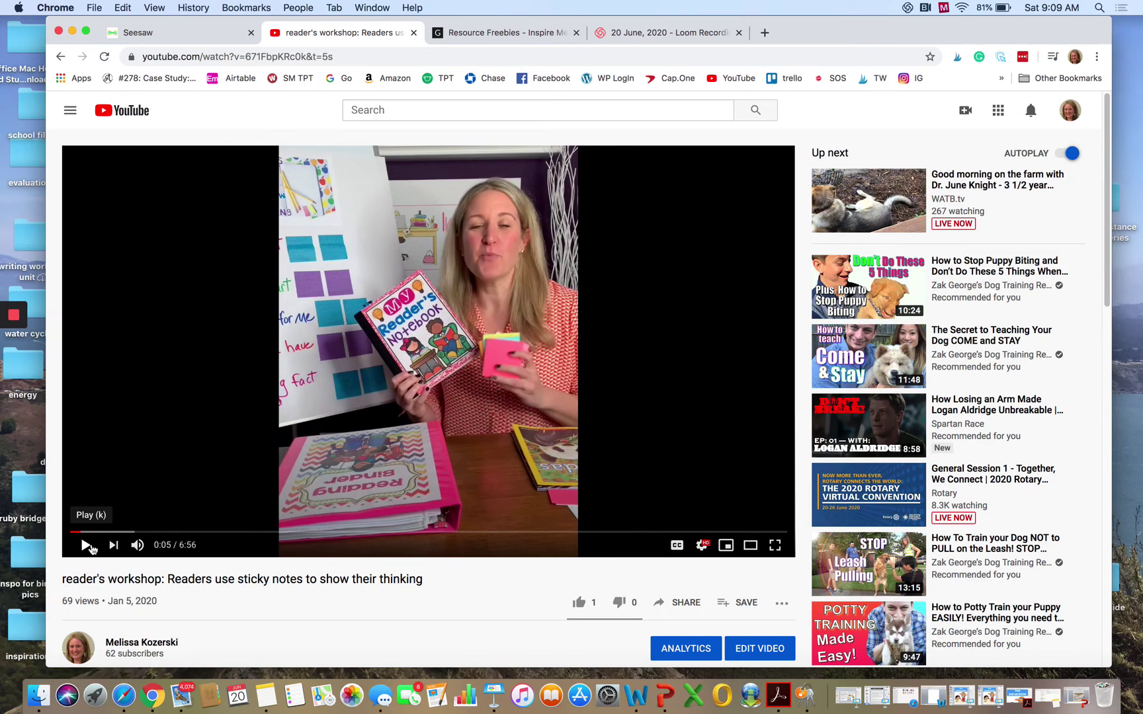
- Return to Seesaw's Assign Activity dialog for Author's Message
click(162, 33)
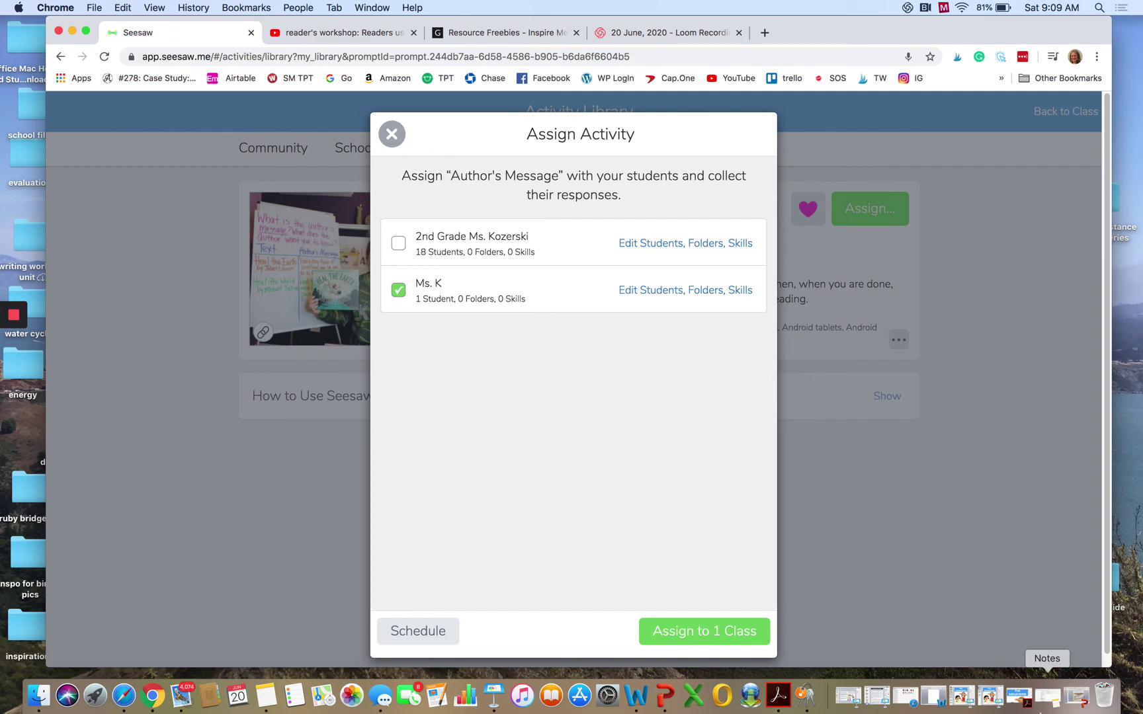
- Restore the distance learning series.pptx PowerPoint window from the Dock
click(1077, 700)
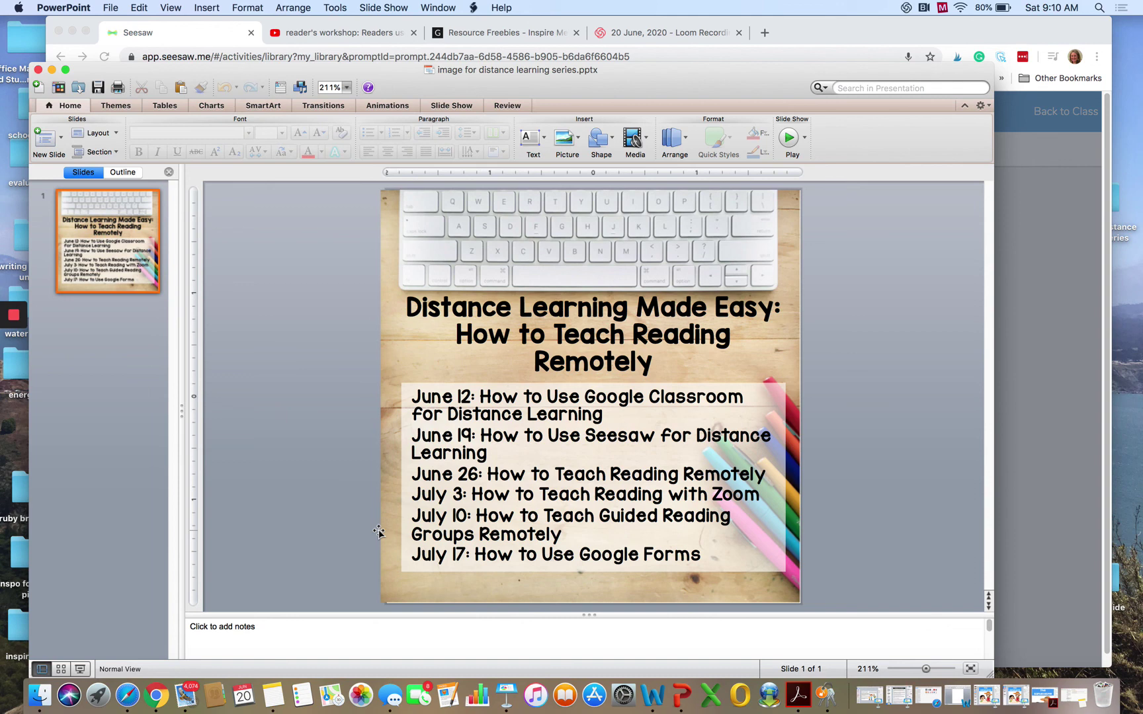
mouse_move(17, 317)
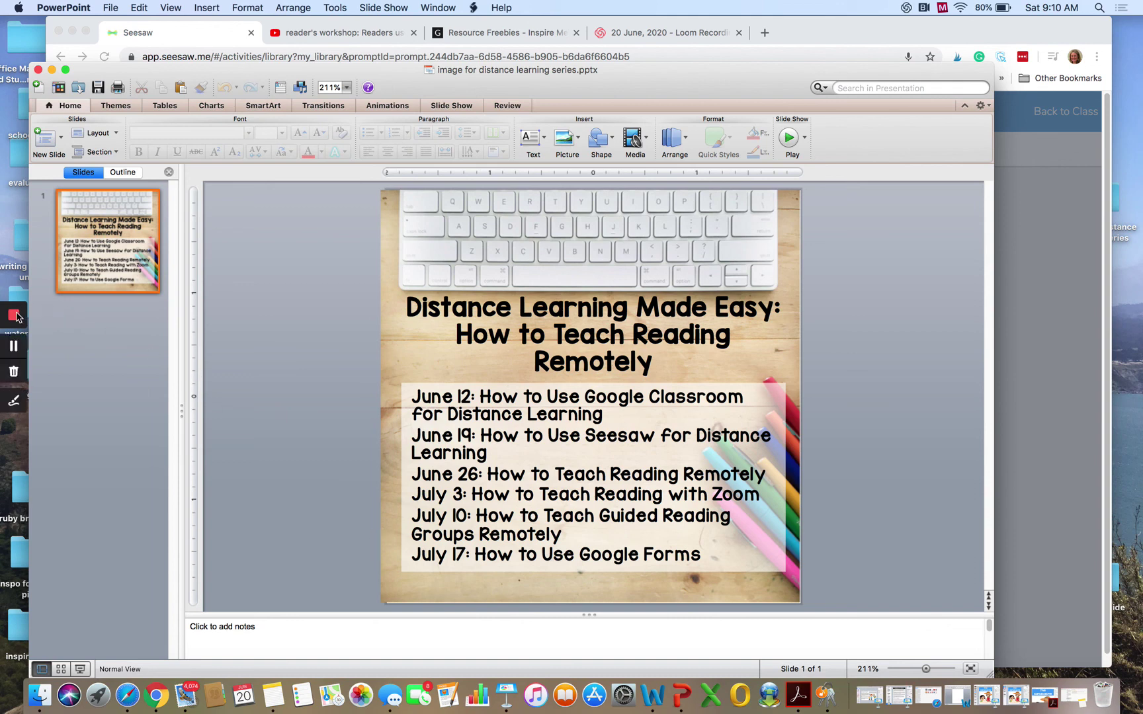